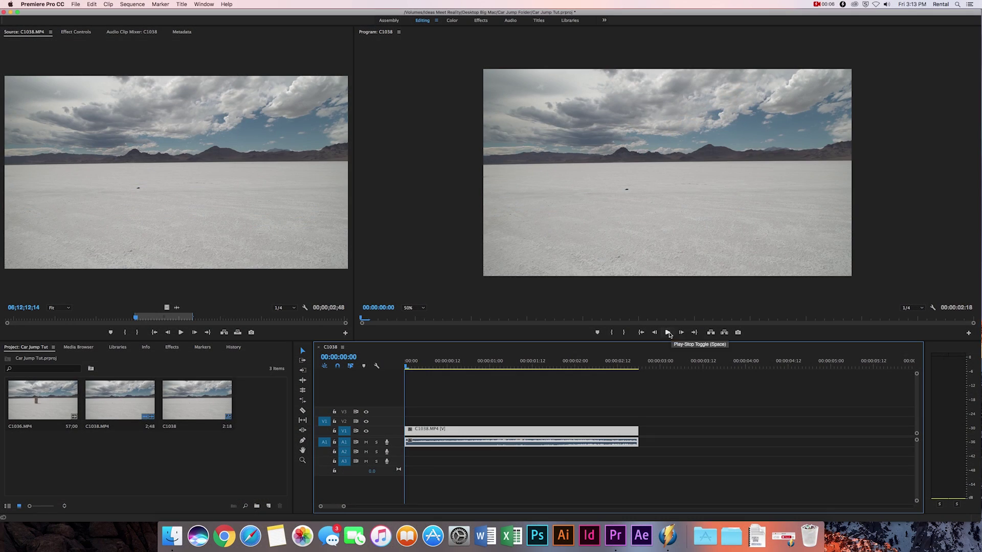
Step: Play through the C1038 clip and replace it with a linked After Effects composition saved as Car Jump 1
{"action": "left_click", "coordinate": [668, 333]}
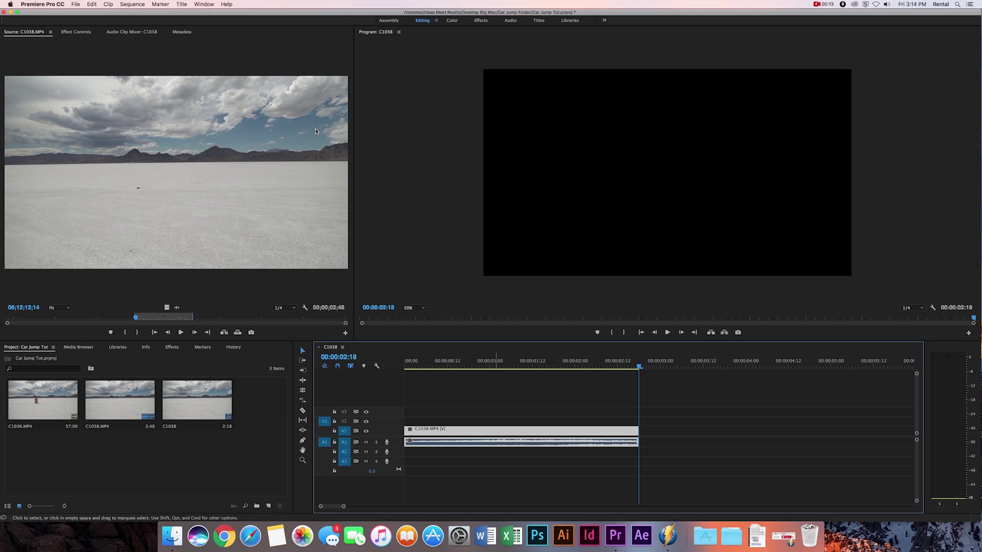
{"action": "left_click", "coordinate": [75, 5]}
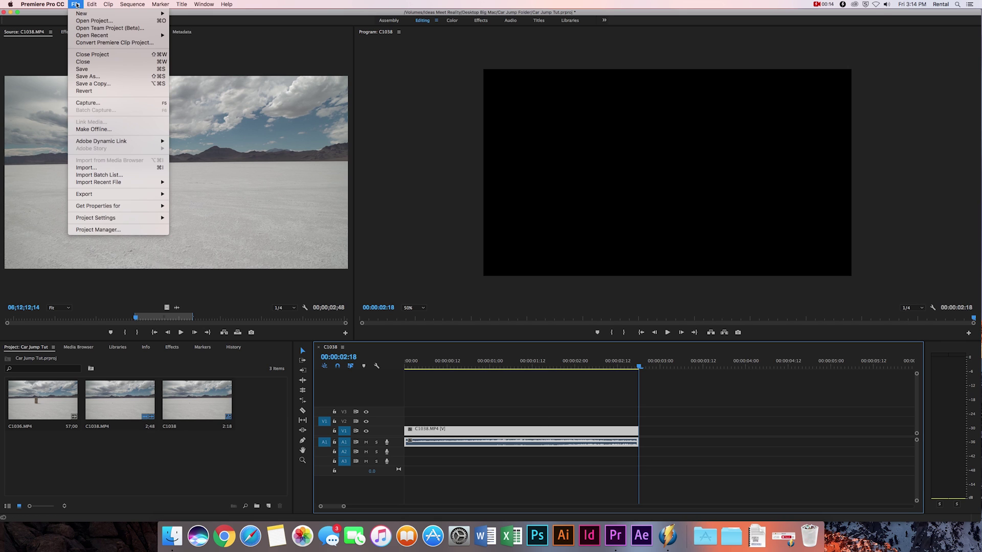
{"action": "mouse_move", "coordinate": [139, 142]}
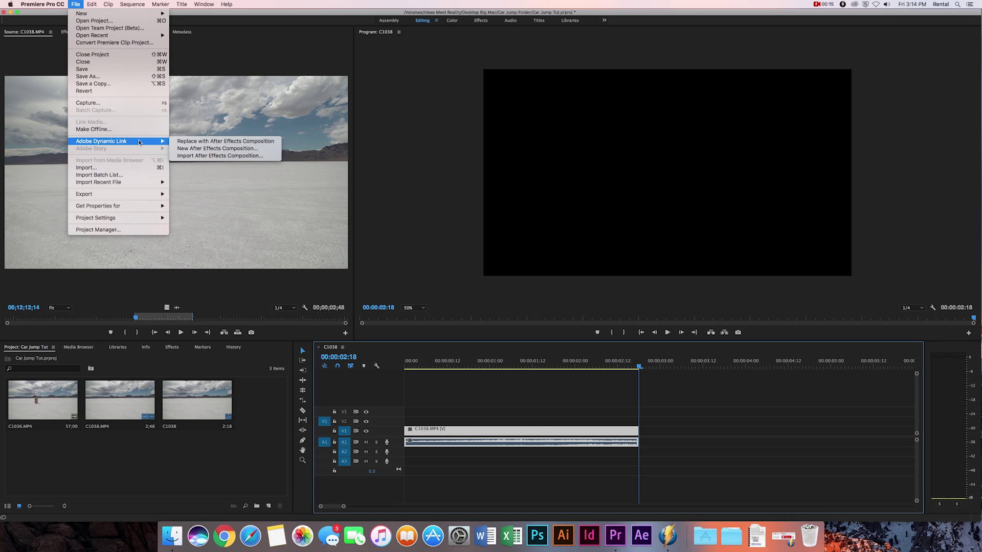
{"action": "left_click", "coordinate": [199, 144]}
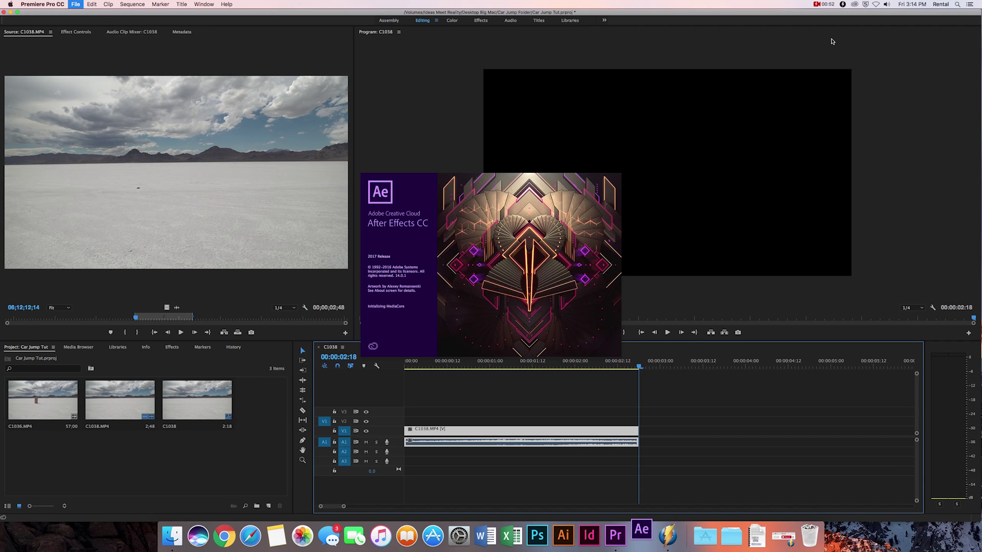
{"action": "type", "text": "r"}
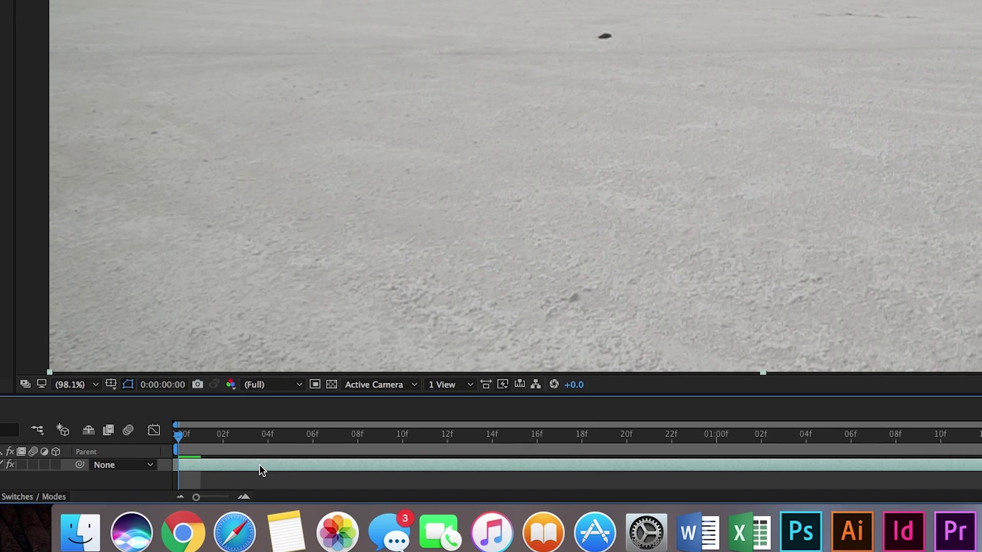
Step: Open the C1038.MP4 layer for editing and select the car entering the frame with the Roto Brush
{"action": "double_click", "coordinate": [259, 465]}
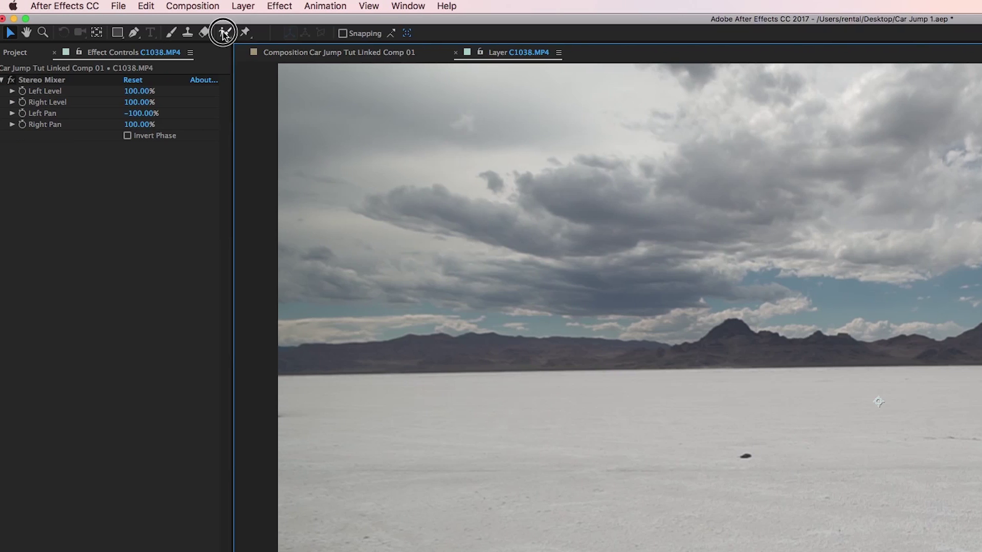
{"action": "left_click", "coordinate": [223, 33]}
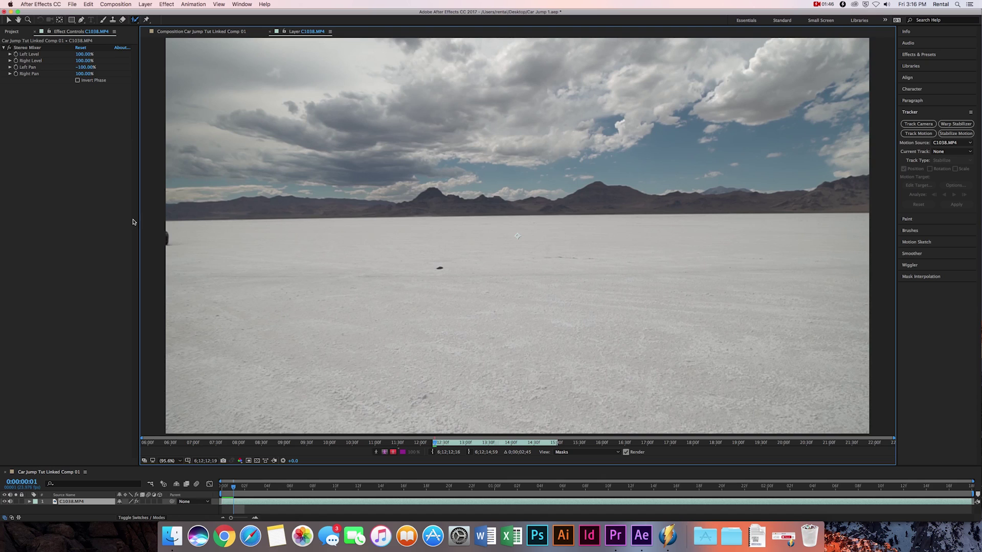
{"action": "scroll", "coordinate": [266, 391], "scroll_direction": "up", "scroll_amount": 3}
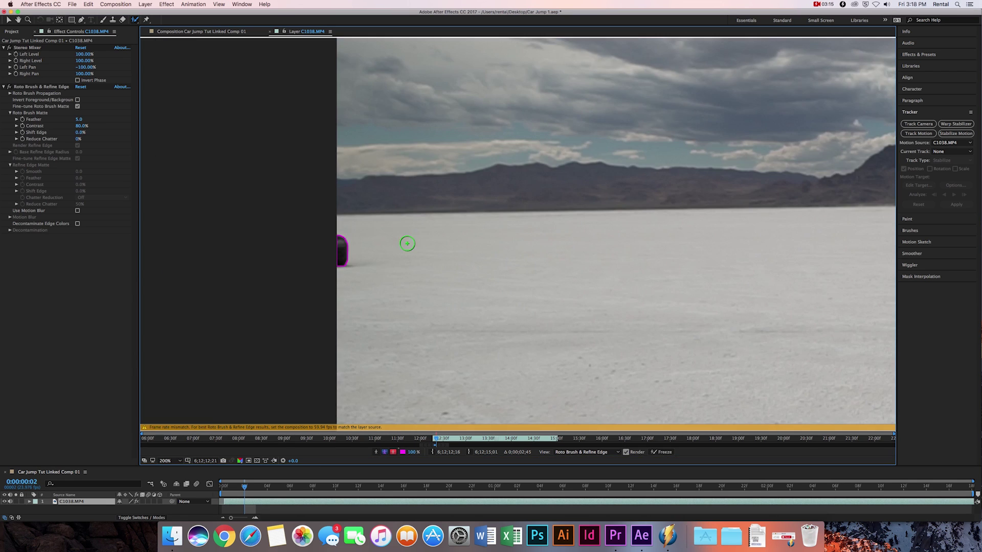
{"action": "left_click_drag", "start_coordinate": [405, 241], "coordinate": [521, 256]}
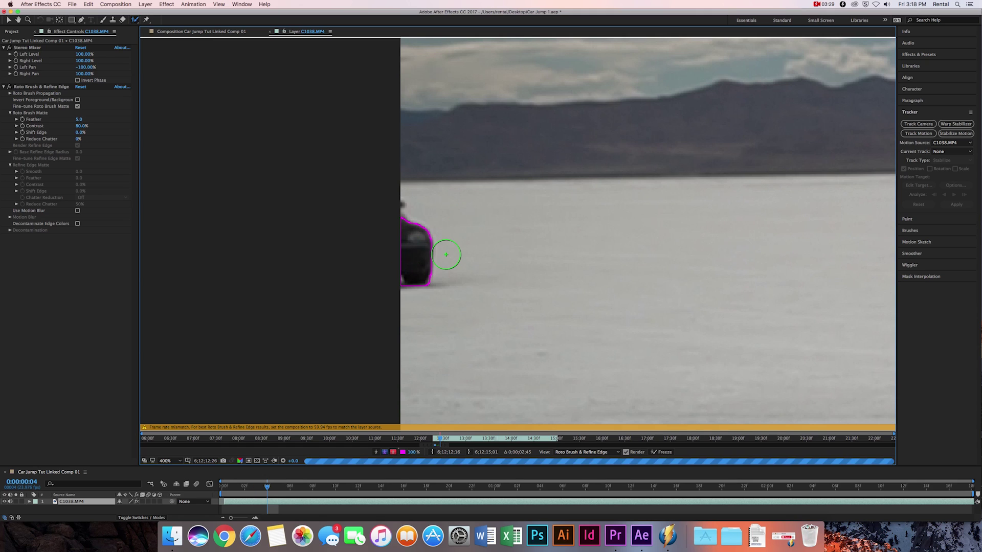
Step: Advance frame by frame to 0:00:00:11, keeping the Roto Brush selection on the front of the car
{"action": "key", "text": "Page_Up"}
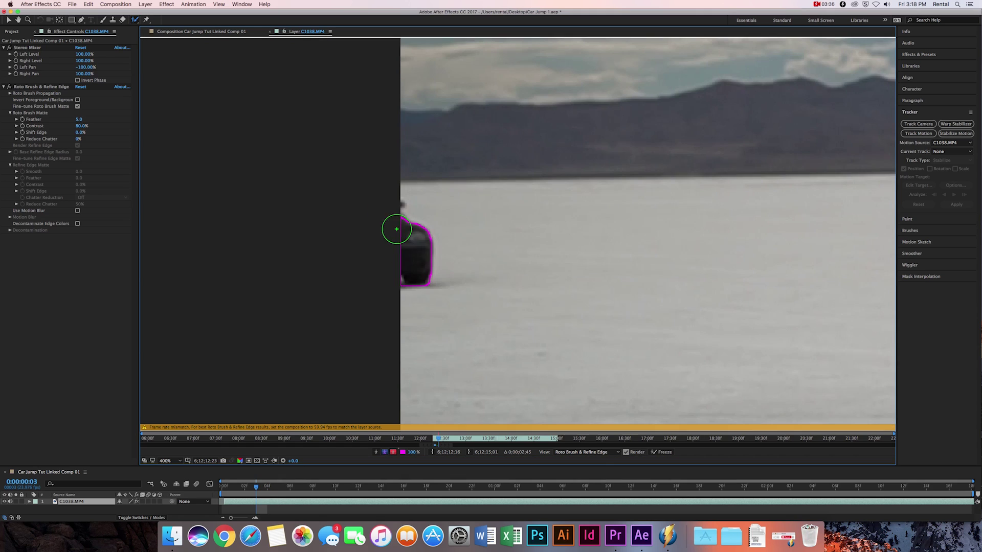
{"action": "key", "text": "Page_Down"}
{"action": "key", "text": "Page_Down"}
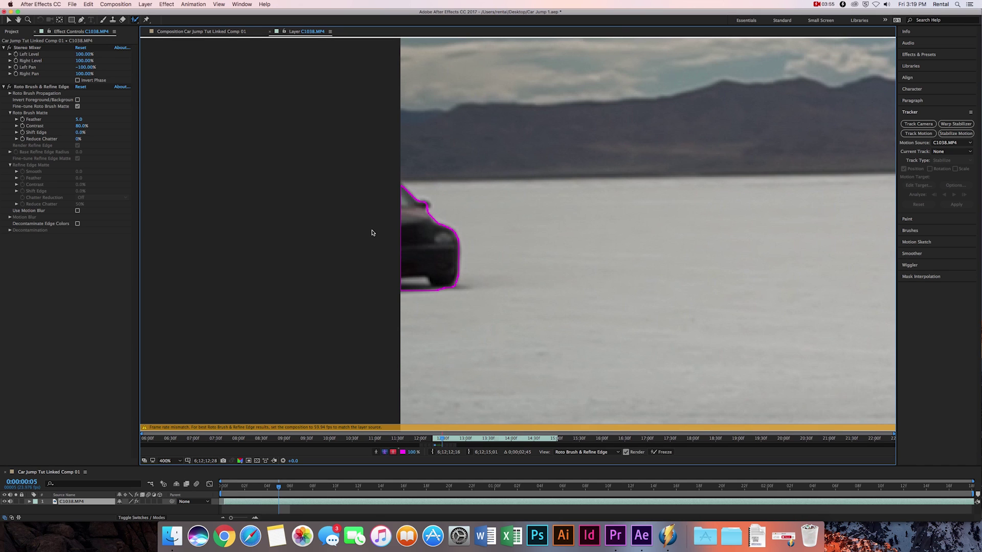
{"action": "key", "text": "Page_Down"}
{"action": "key", "text": "Page_Down"}
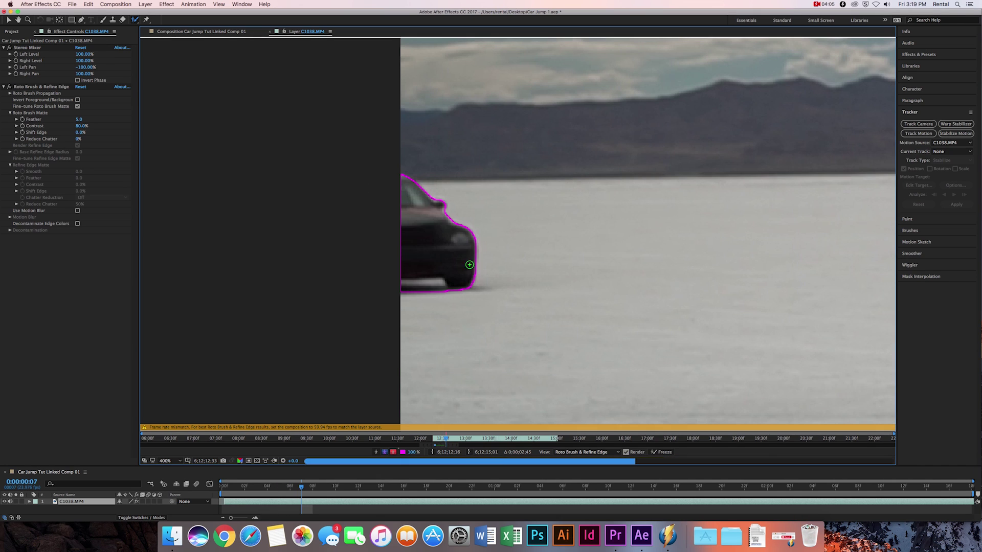
{"action": "key", "text": "period"}
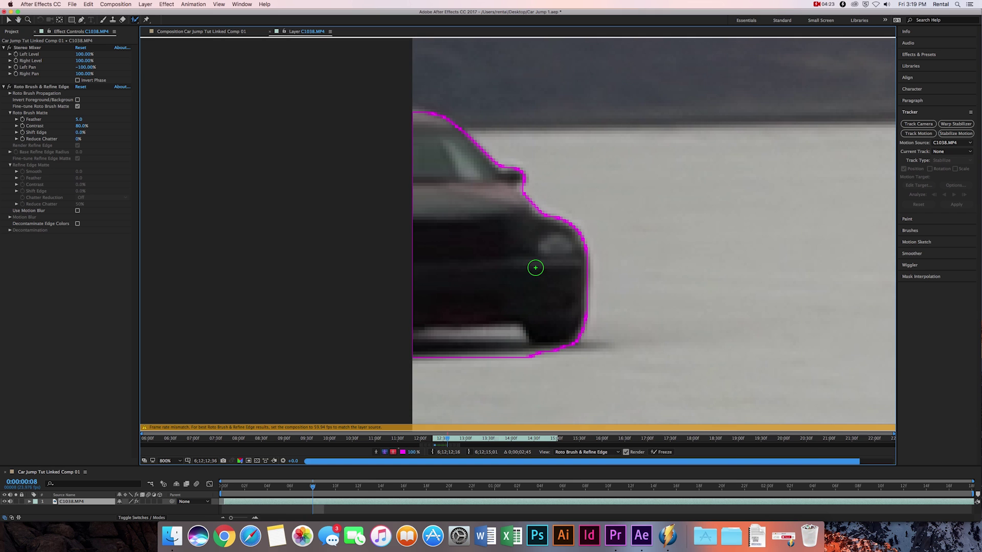
{"action": "key", "text": "Page_Down"}
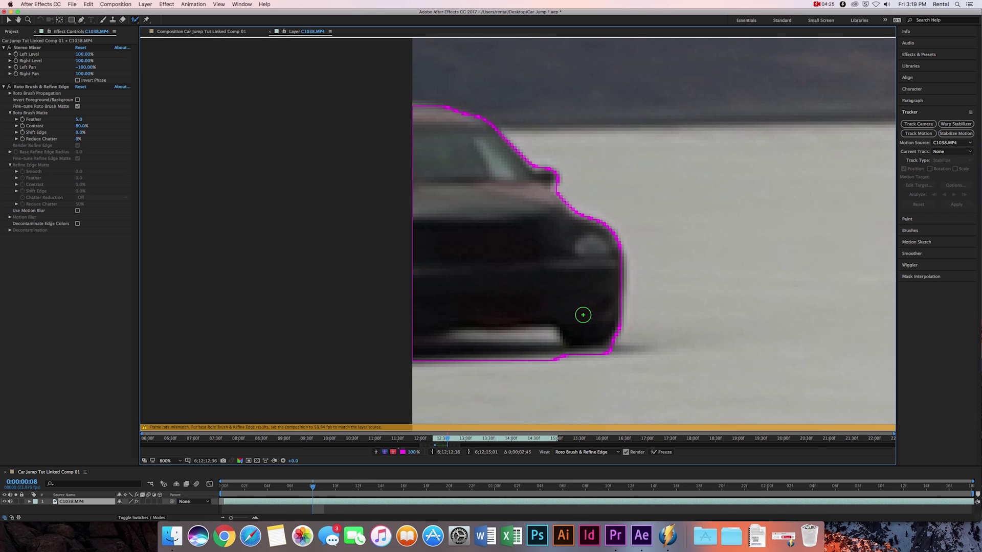
{"action": "key", "text": "Page_Down"}
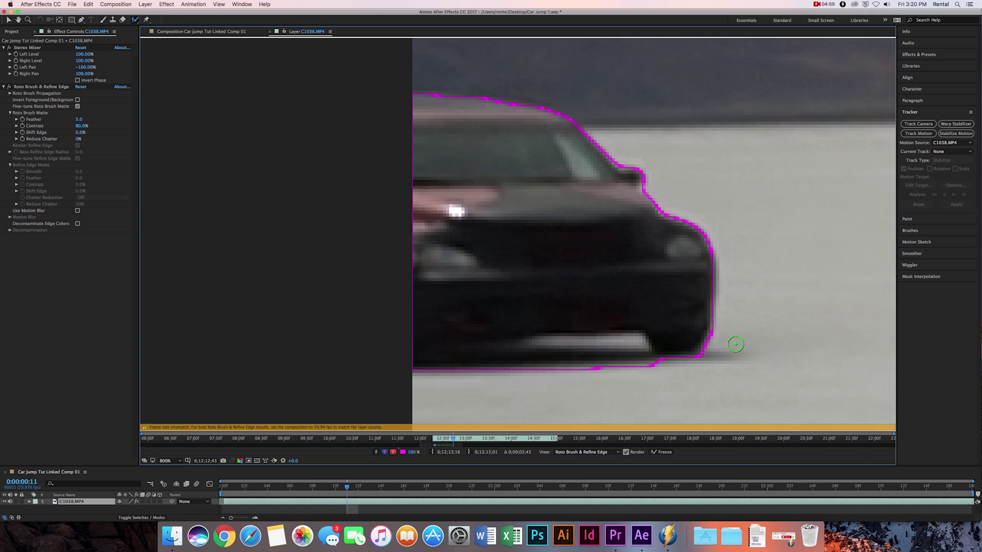
Step: Continue the car's Roto Brush selection to 0:00:01:02, adding the rear roof and body as they enter the frame
{"action": "key", "text": "comma"}
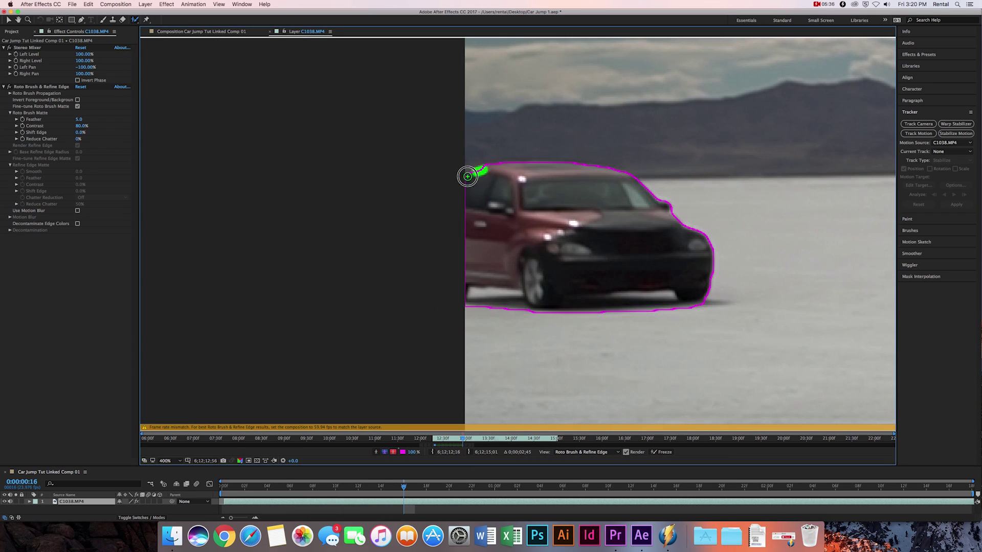
{"action": "key", "text": "Page_Down"}
{"action": "left_click_drag", "start_coordinate": [513, 158], "coordinate": [496, 181]}
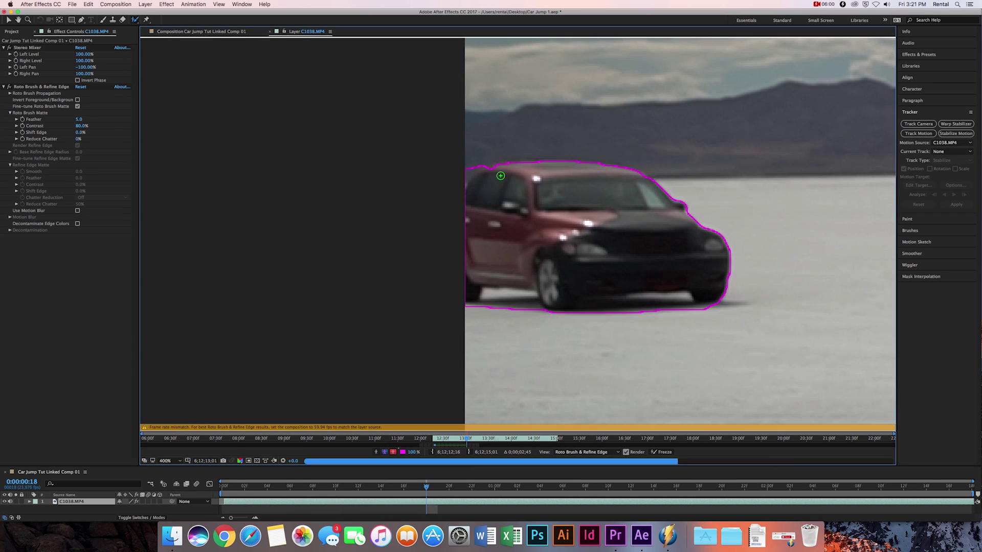
{"action": "key", "text": "Page_Down"}
{"action": "key", "text": "Page_Down"}
{"action": "key", "text": "Page_Down"}
{"action": "key", "text": "Page_Down"}
{"action": "key", "text": "Page_Down"}
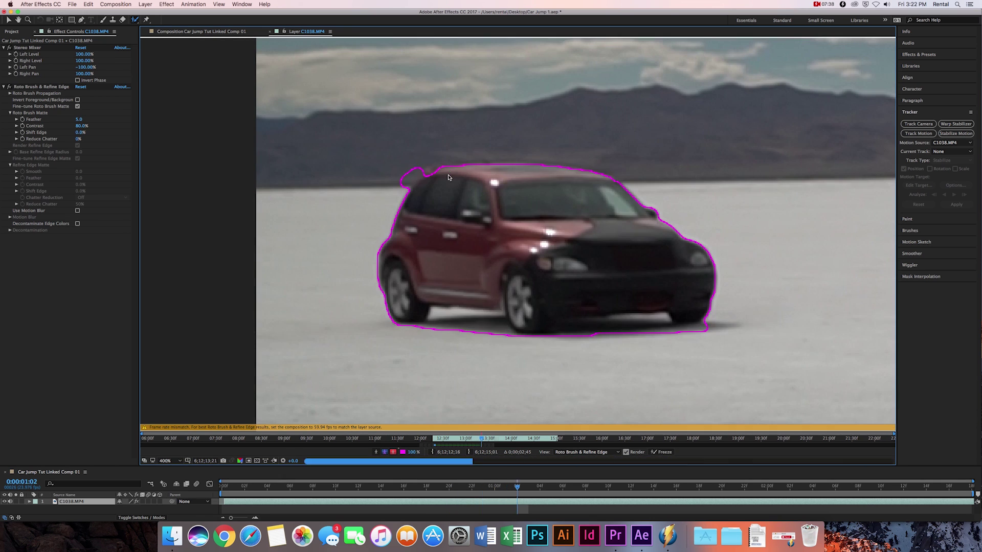
Step: Continue the Roto Brush selection of the whole car across the salt flat, frame by frame, to 0:00:02:01
{"action": "key", "text": "Page_Down"}
{"action": "key", "text": "Page_Down"}
{"action": "key", "text": "Page_Down"}
{"action": "key", "text": "Page_Down"}
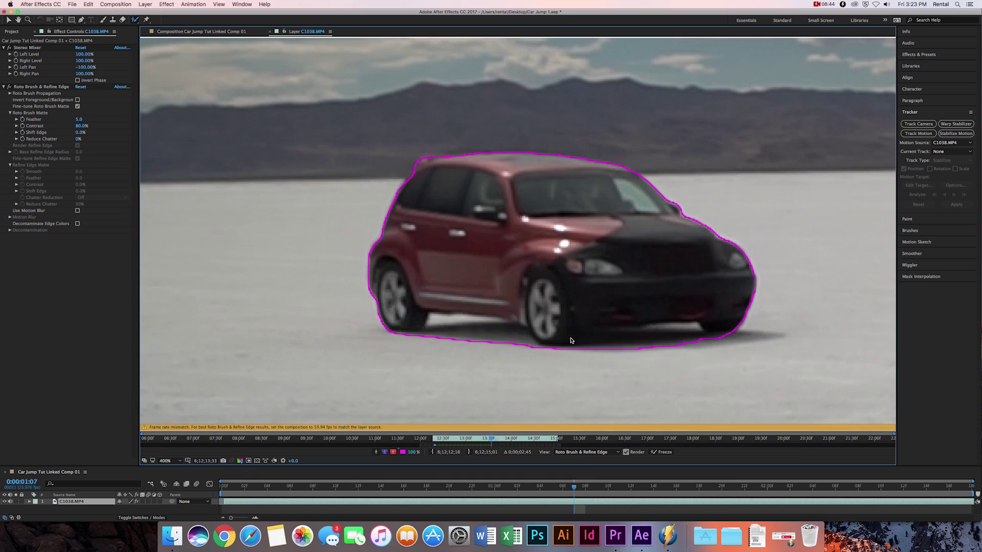
{"action": "key", "text": "Page_Down"}
{"action": "key", "text": "Page_Down"}
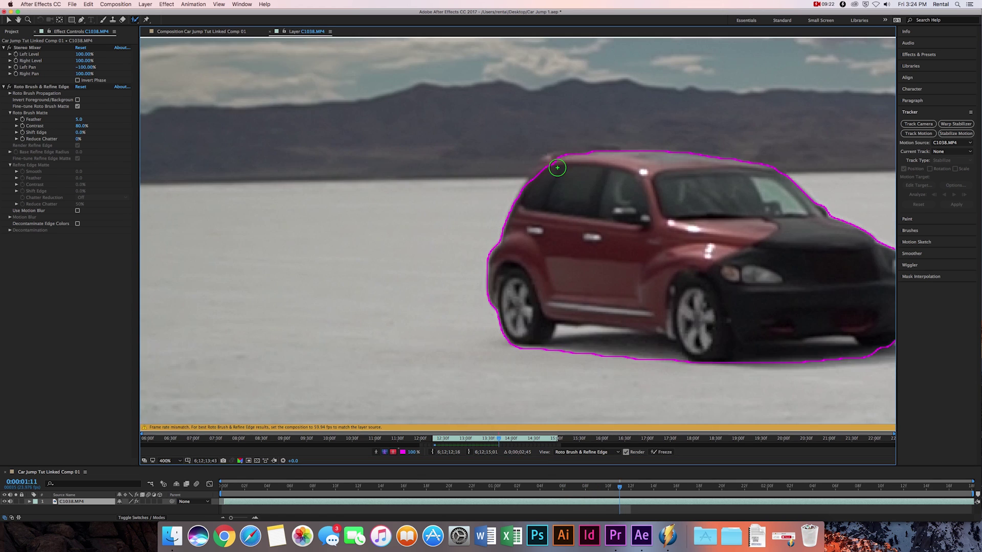
{"action": "key", "text": "Page_Down"}
{"action": "key", "text": "Page_Down"}
{"action": "key", "text": "Page_Down"}
{"action": "key", "text": "Page_Down"}
{"action": "key", "text": "Page_Down"}
{"action": "key", "text": "Page_Down"}
{"action": "key", "text": "Page_Down"}
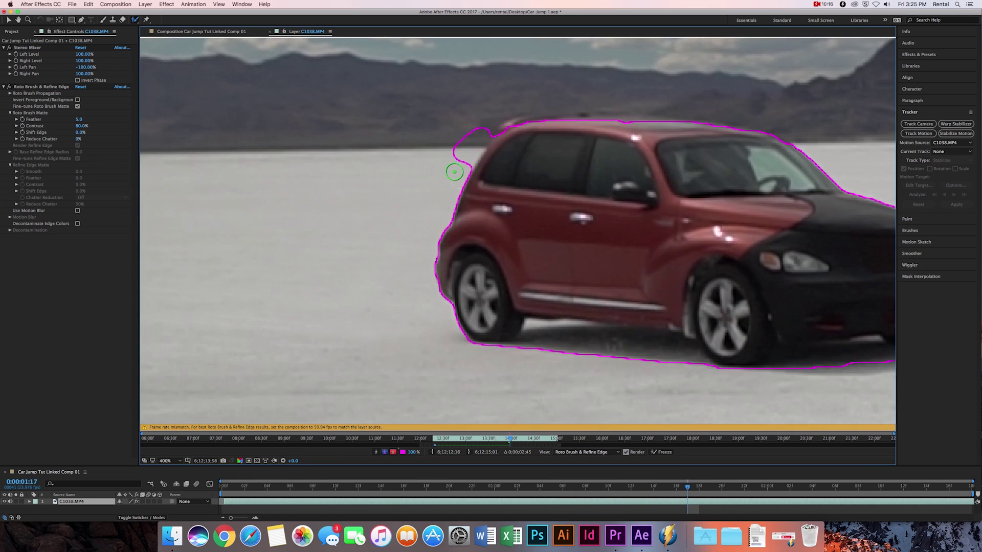
{"action": "key", "text": "comma"}
{"action": "key", "text": "Page_Down"}
{"action": "key", "text": "Page_Down"}
{"action": "key", "text": "Page_Down"}
{"action": "key", "text": "Page_Down"}
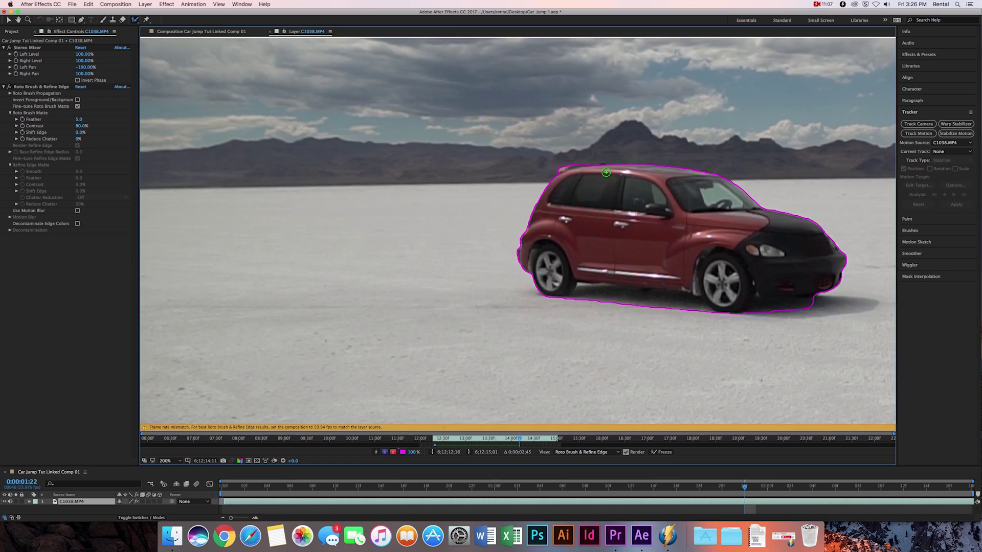
{"action": "key", "text": "Page_Down"}
{"action": "key", "text": "Page_Down"}
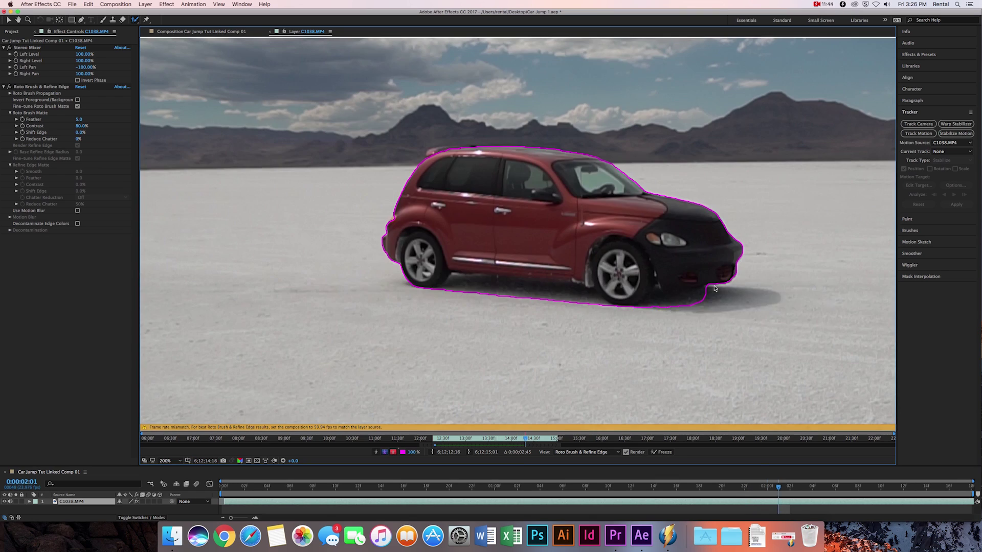
Step: Finish the Roto Brush selection through 0:00:02:16 as the car drives out of the frame
{"action": "key", "text": "Page_Down"}
{"action": "key", "text": "Page_Down"}
{"action": "key", "text": "Page_Down"}
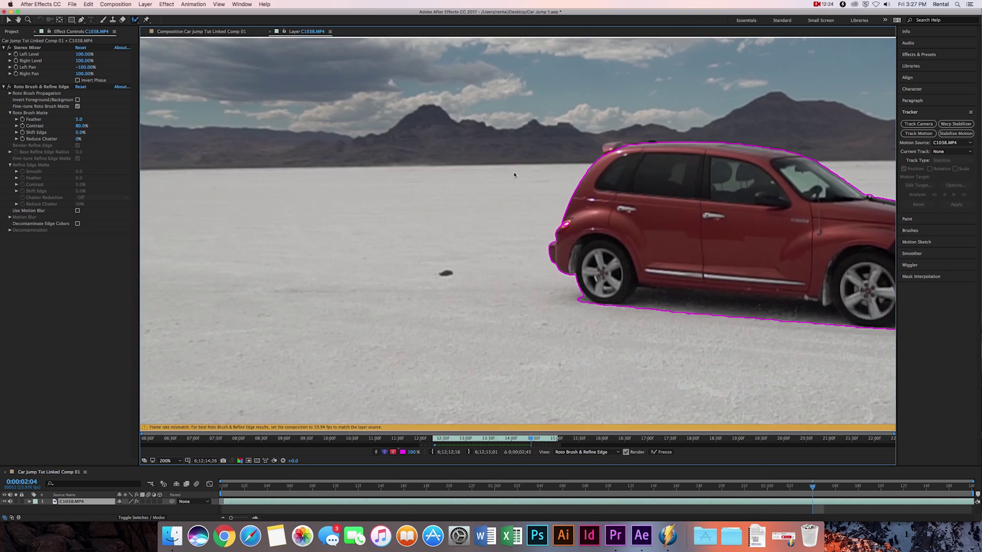
{"action": "key", "text": "Page_Down"}
{"action": "key", "text": "Page_Down"}
{"action": "key", "text": "comma"}
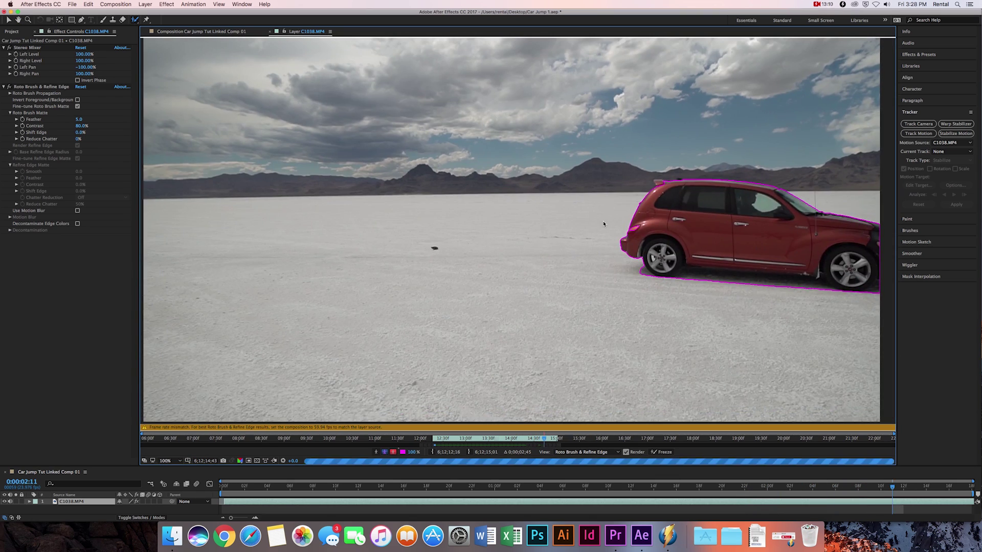
{"action": "key", "text": "Page_Down"}
{"action": "key", "text": "Page_Down"}
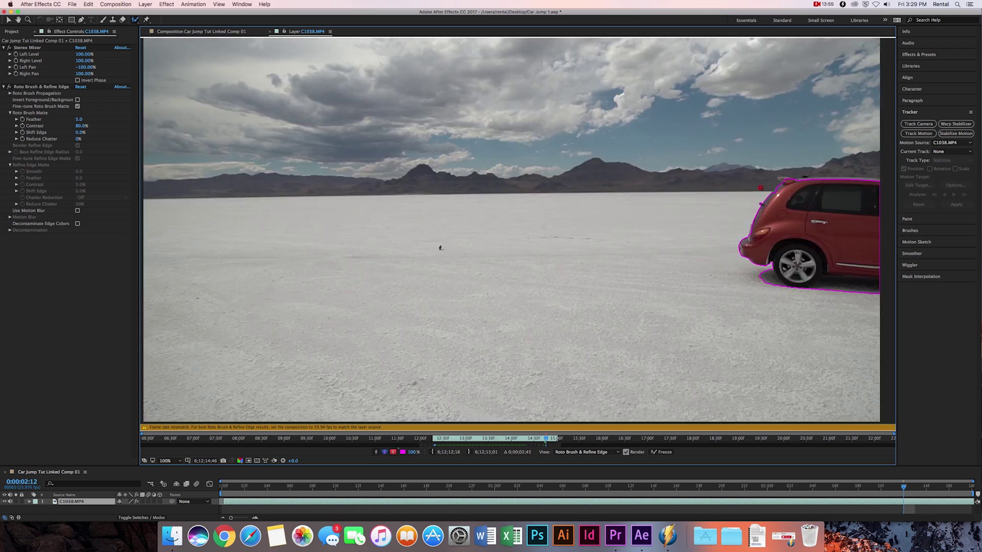
{"action": "key", "text": "Page_Down"}
{"action": "key", "text": "Page_Down"}
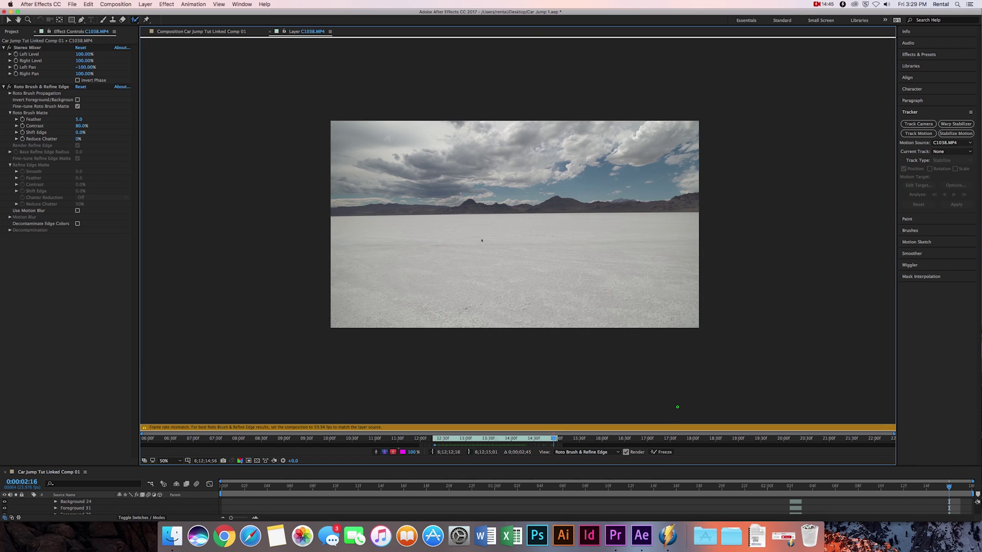
Step: Freeze the Roto Brush result for the clip and switch back to Premiere Pro
{"action": "left_click", "coordinate": [664, 453]}
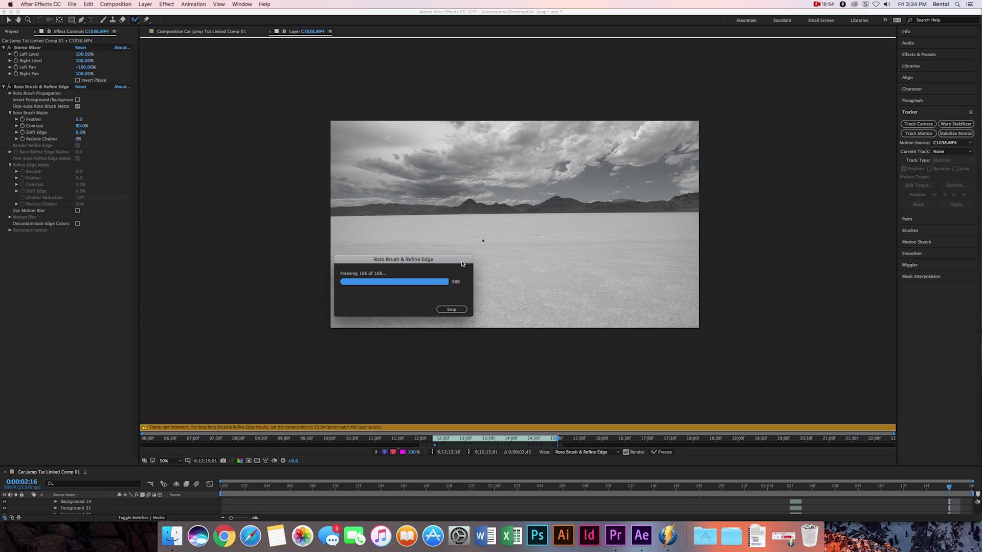
{"action": "left_click", "coordinate": [619, 545]}
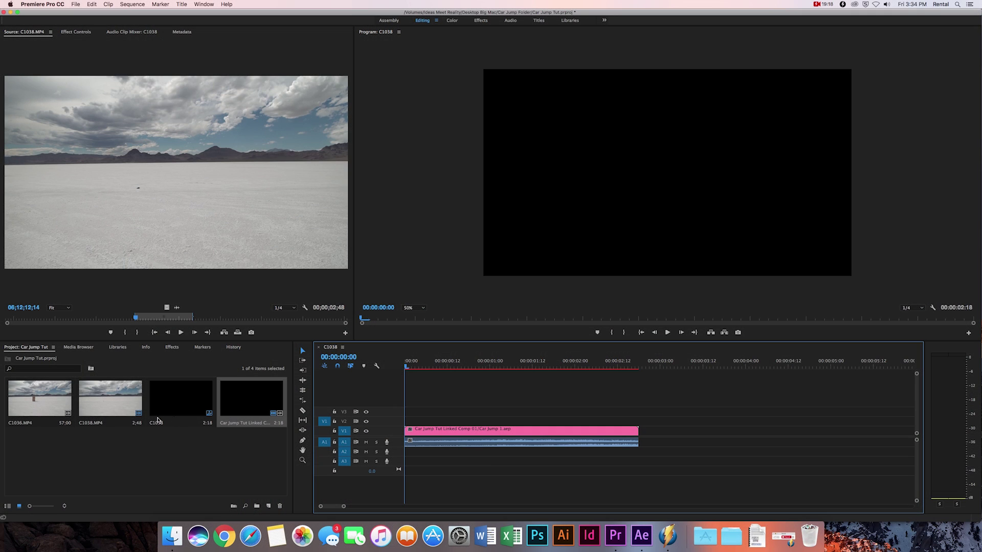
Step: Place the C1036.MP4 clip after the linked composition on track V1 and split it at 00:00:05:15
{"action": "left_click", "coordinate": [65, 404]}
{"action": "left_click_drag", "start_coordinate": [36, 400], "coordinate": [433, 413]}
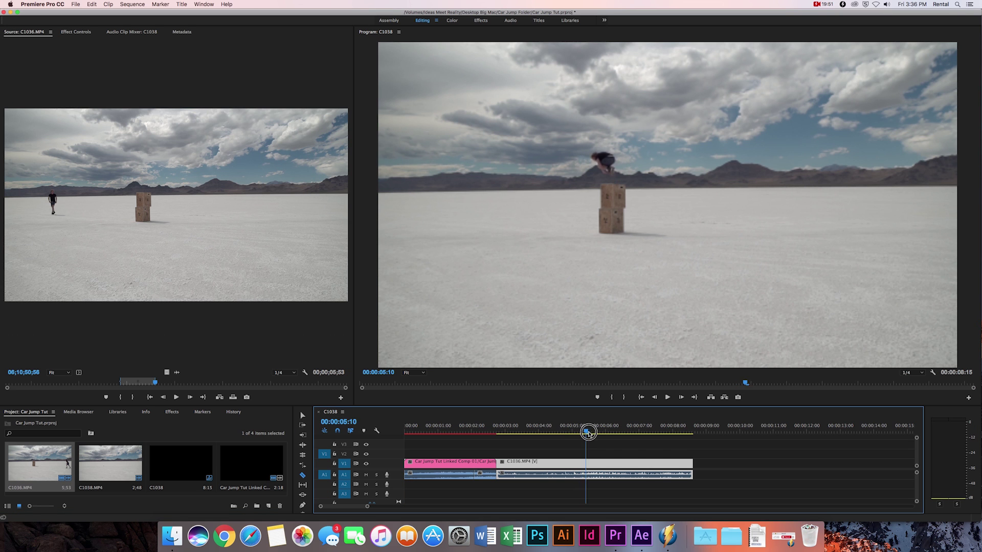
{"action": "left_click_drag", "start_coordinate": [588, 434], "coordinate": [593, 433]}
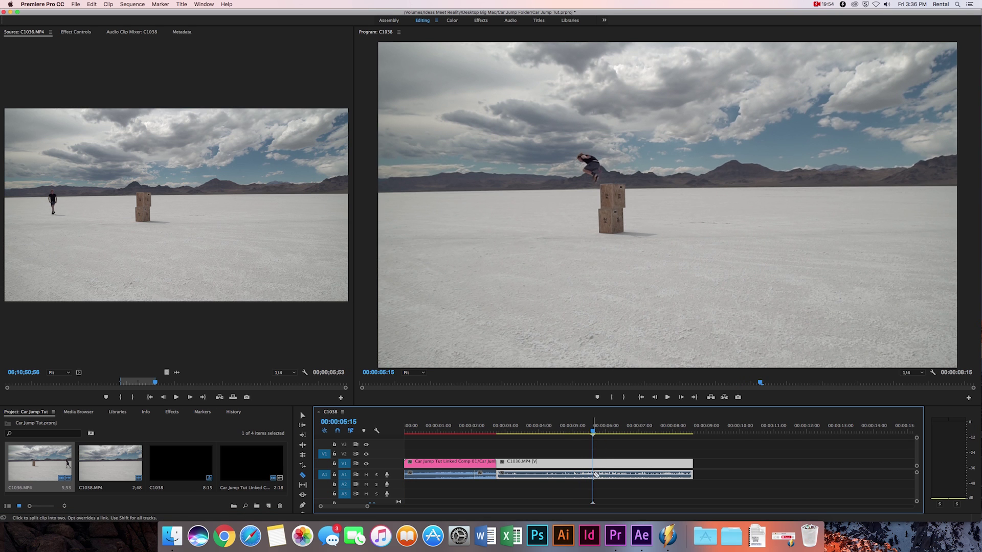
{"action": "left_click", "coordinate": [596, 475]}
Step: Move the linked car composition up to track V2, above the C1036.MP4 jump clip
{"action": "key", "text": "space"}
{"action": "key", "text": "v"}
{"action": "left_click_drag", "start_coordinate": [476, 463], "coordinate": [530, 428]}
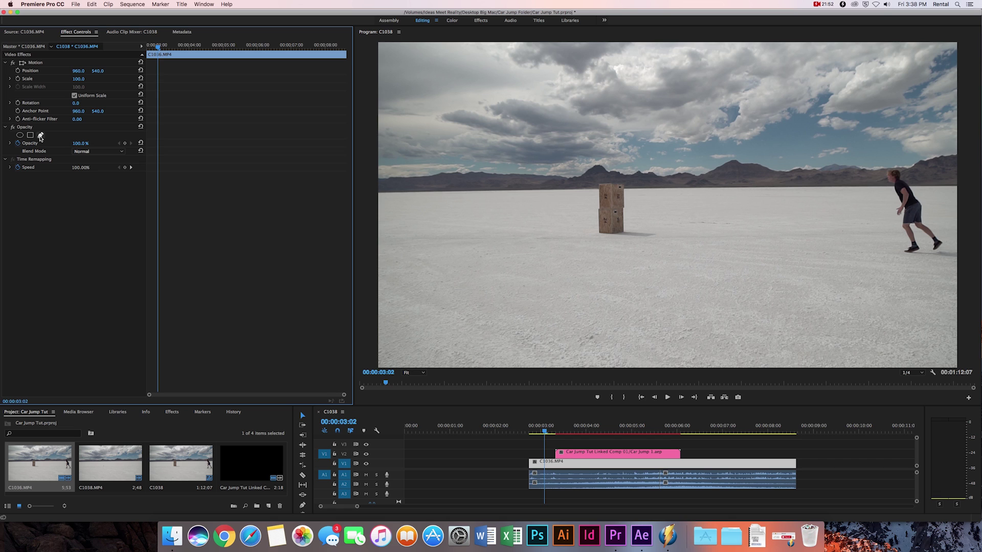
Step: Draw a closed freeform opacity mask around the stacked boxes and their ground shadow on the C1036.MP4 clip
{"action": "left_click", "coordinate": [41, 136]}
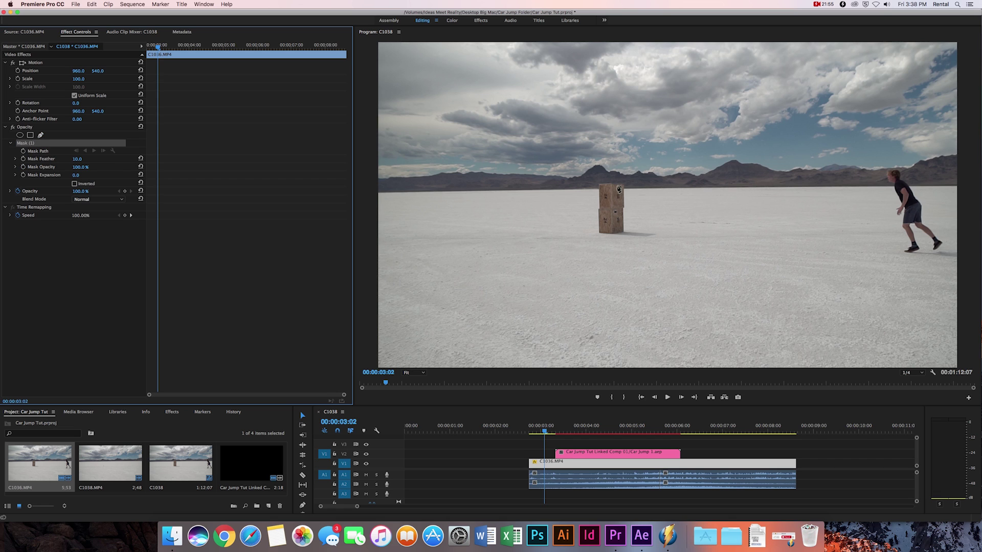
{"action": "left_click", "coordinate": [413, 373]}
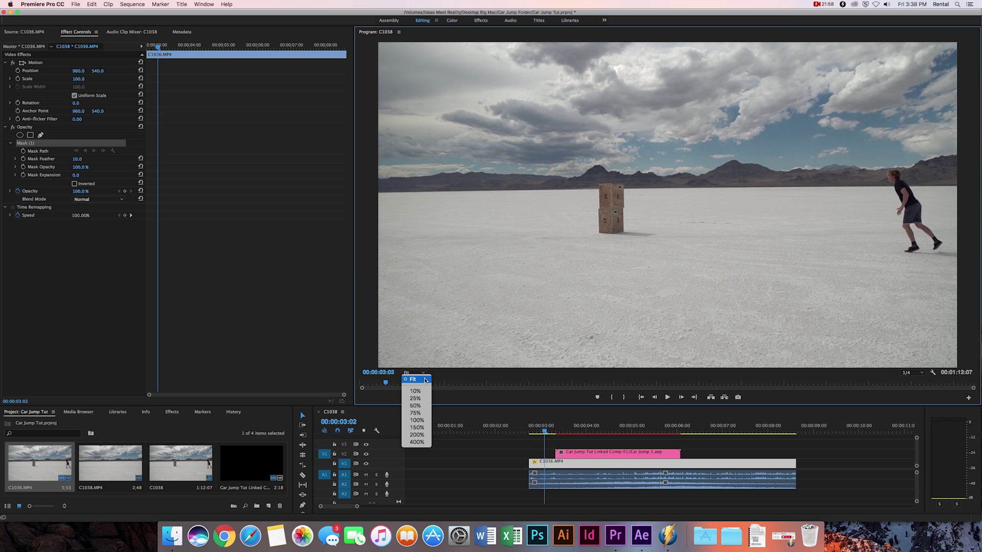
{"action": "left_click", "coordinate": [421, 444]}
{"action": "left_click", "coordinate": [536, 69]}
{"action": "left_click", "coordinate": [665, 68]}
{"action": "left_click", "coordinate": [669, 193]}
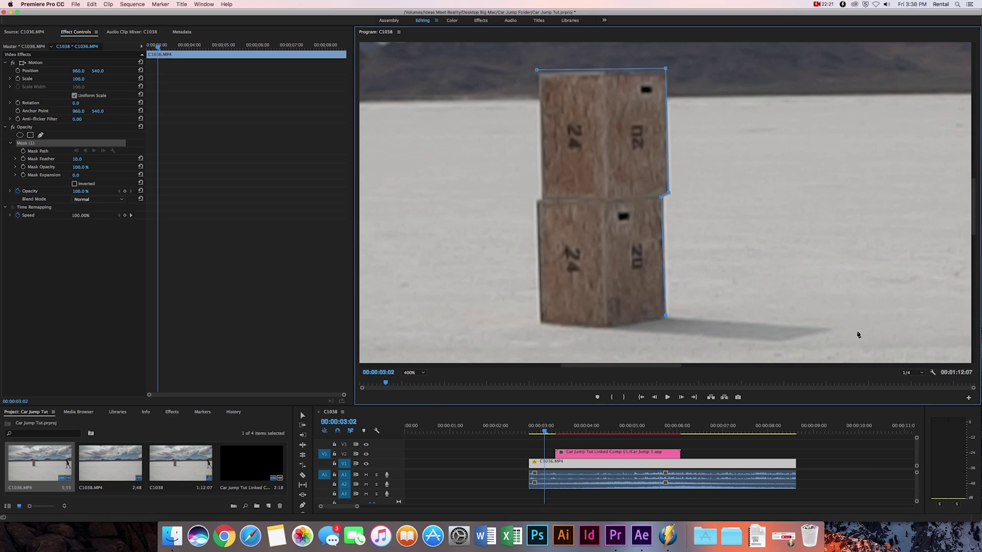
{"action": "left_click", "coordinate": [833, 326]}
{"action": "left_click", "coordinate": [782, 343]}
{"action": "left_click", "coordinate": [606, 329]}
{"action": "left_click", "coordinate": [538, 325]}
{"action": "left_click", "coordinate": [532, 198]}
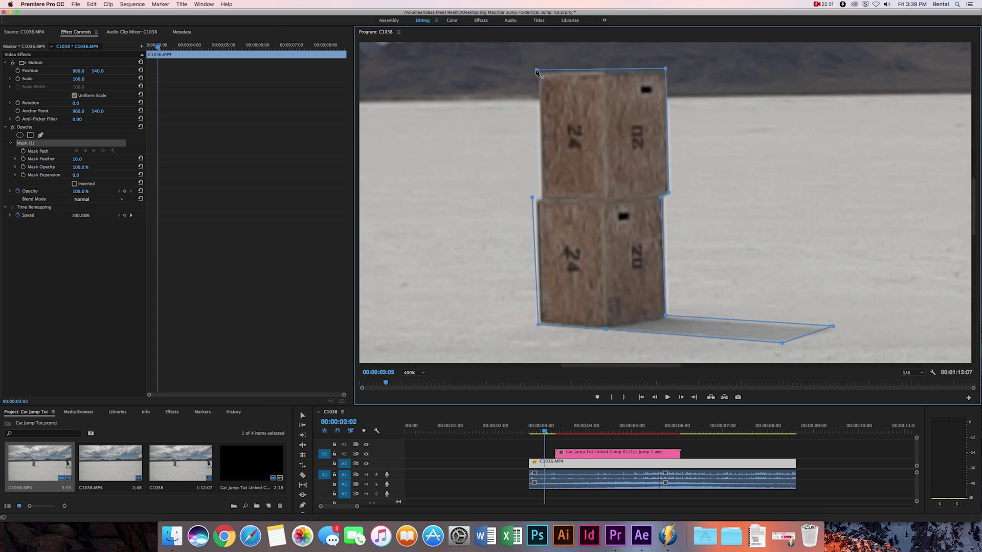
{"action": "left_click", "coordinate": [536, 70]}
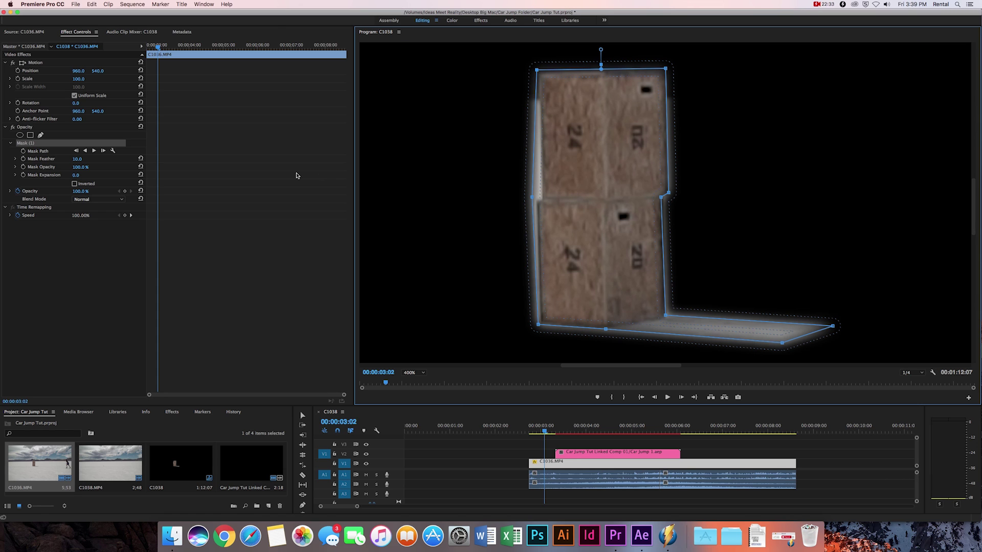
Step: Invert the box mask to cut the boxes out of the jump footage and show the full frame again
{"action": "left_click", "coordinate": [75, 183]}
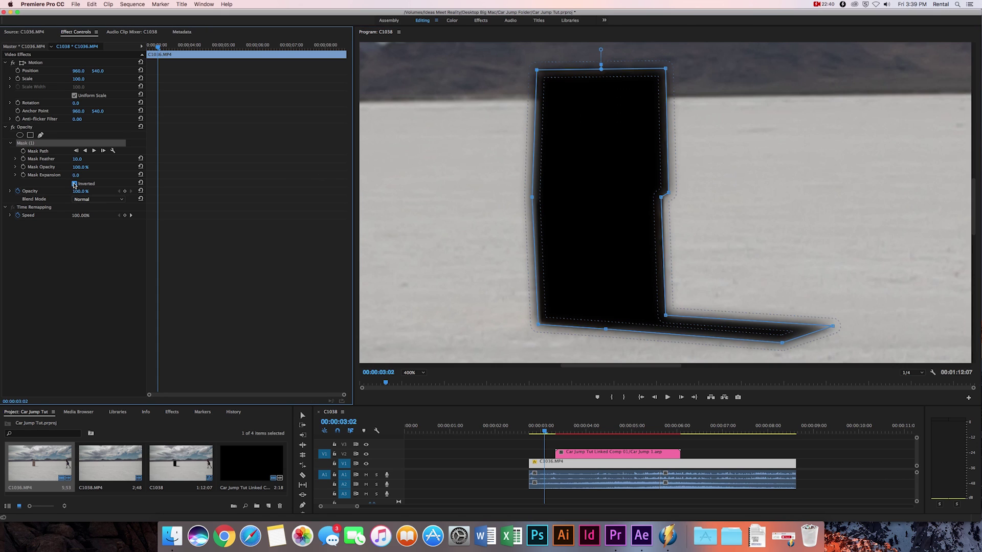
{"action": "left_click", "coordinate": [413, 373]}
{"action": "left_click", "coordinate": [411, 379]}
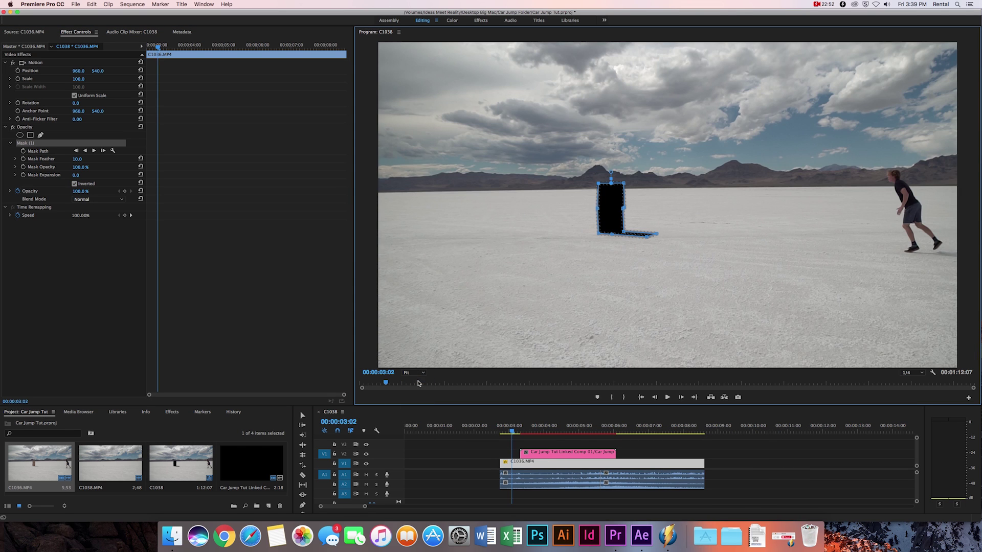
Step: Add the empty C1038.MP4 clip and restack the layers with it on V1, the masked jump on V2 and the car composition on V3
{"action": "left_click_drag", "start_coordinate": [108, 465], "coordinate": [522, 435]}
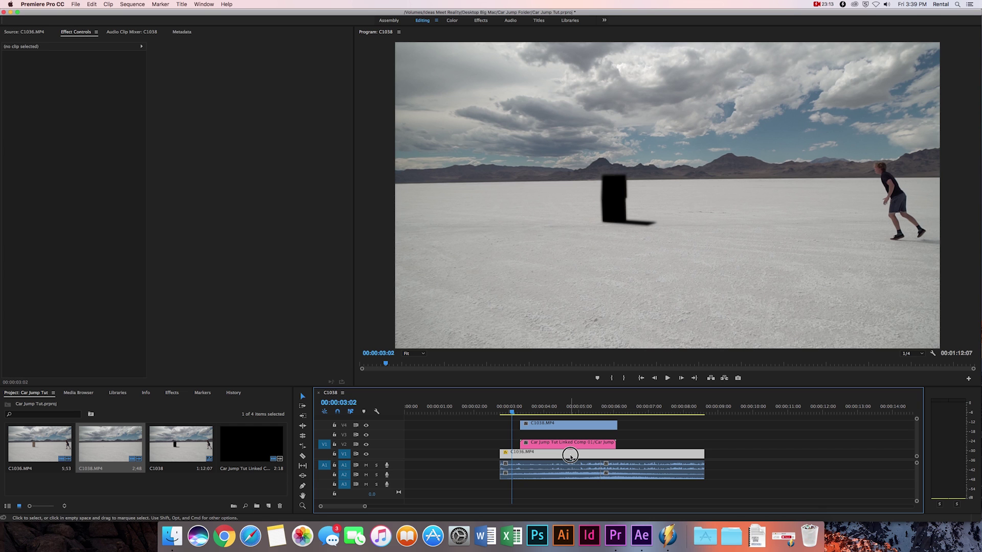
{"action": "left_click", "coordinate": [570, 443], "text": "shift"}
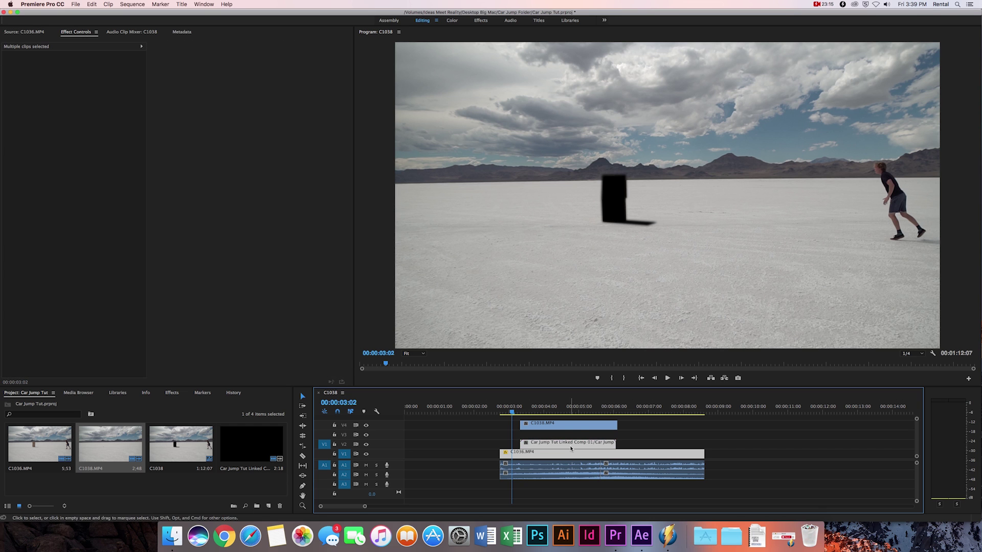
{"action": "mouse_move", "coordinate": [570, 442]}
{"action": "left_mouse_down"}
{"action": "mouse_move", "coordinate": [566, 429]}
{"action": "mouse_move", "coordinate": [566, 454]}
{"action": "left_mouse_up"}
{"action": "left_click", "coordinate": [566, 427]}
{"action": "left_click", "coordinate": [543, 412]}
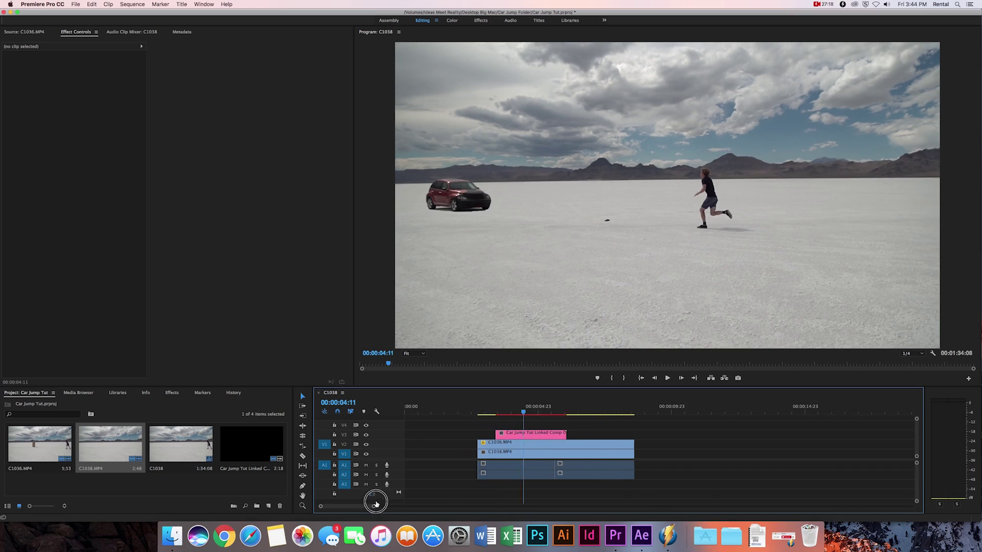
Step: Turn on Mask Path and Mask Feather keyframing for the C1036.MP4 clip just before the jumper's feet reach the mask
{"action": "left_click_drag", "start_coordinate": [376, 503], "coordinate": [343, 506]}
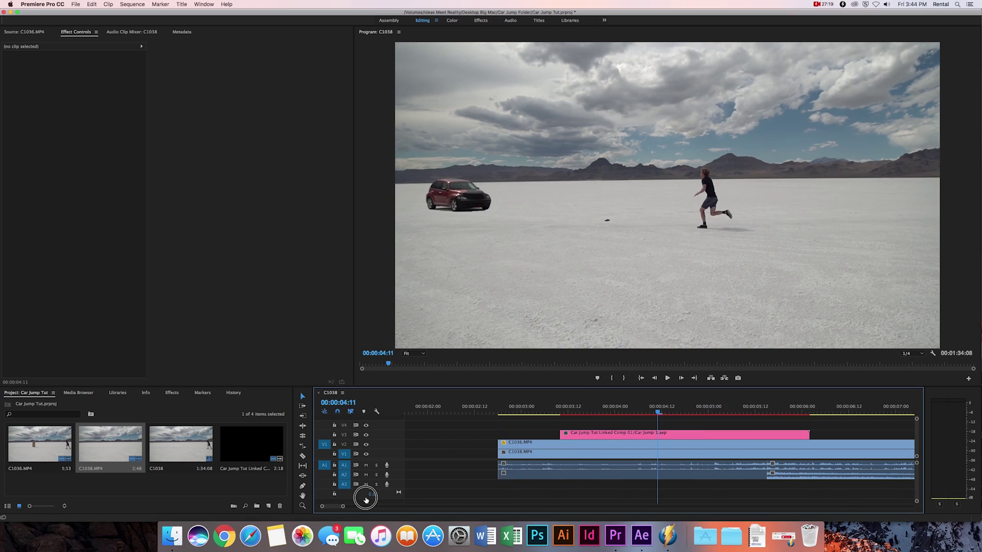
{"action": "left_click", "coordinate": [680, 378]}
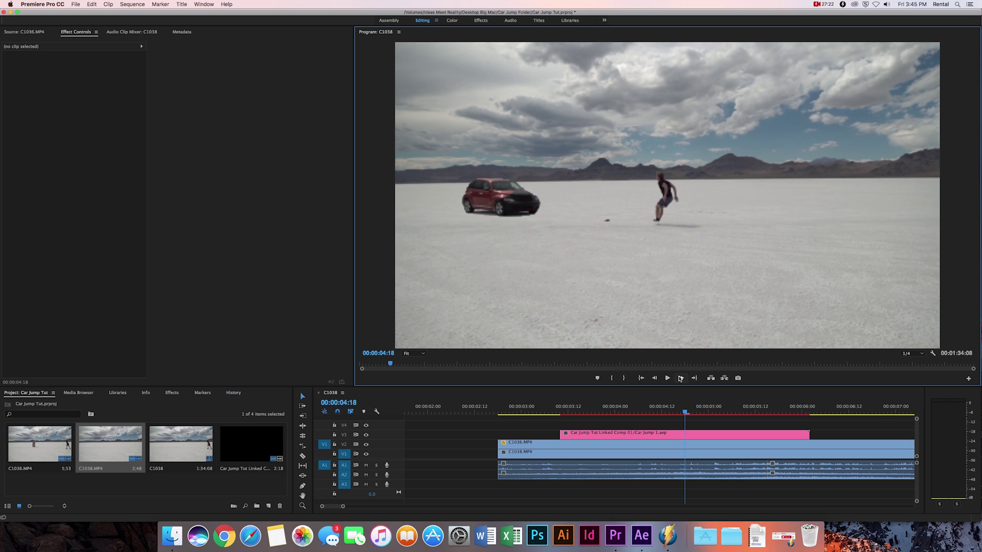
{"action": "left_click", "coordinate": [413, 353]}
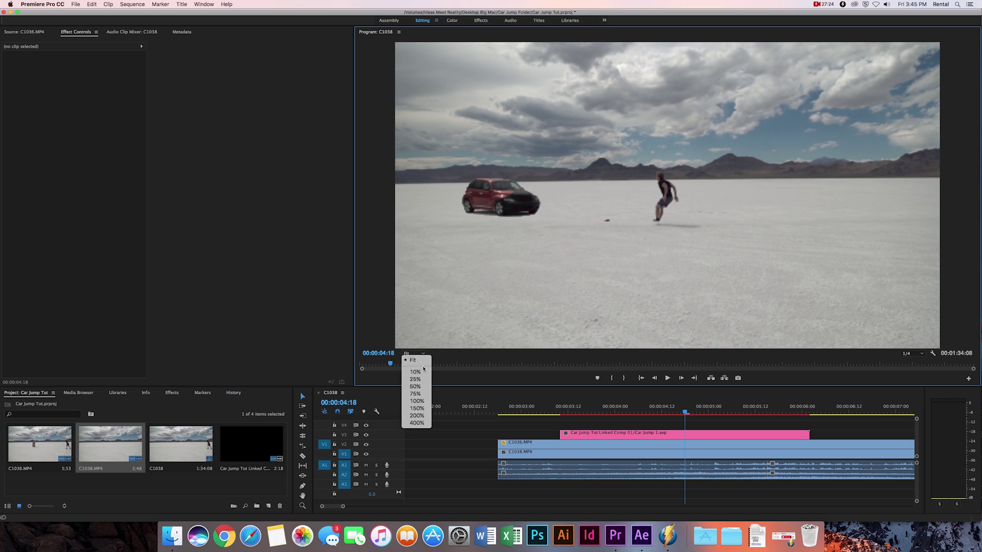
{"action": "left_click", "coordinate": [416, 417]}
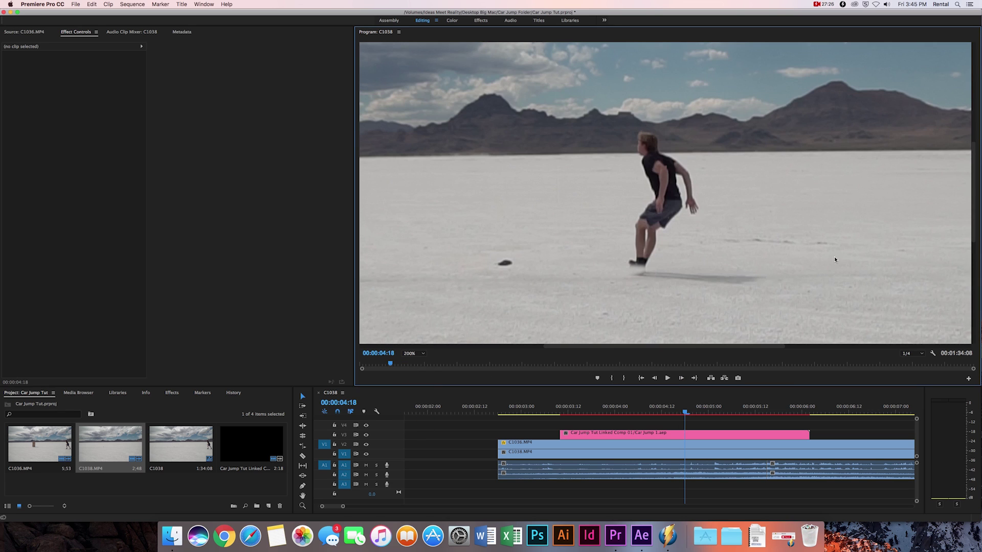
{"action": "left_click_drag", "start_coordinate": [742, 346], "coordinate": [677, 345]}
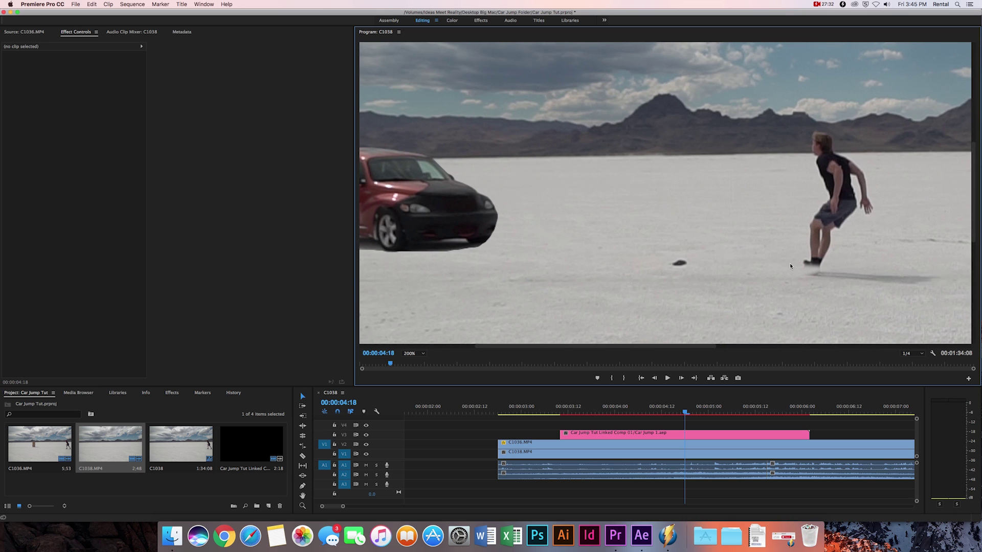
{"action": "left_click", "coordinate": [682, 445]}
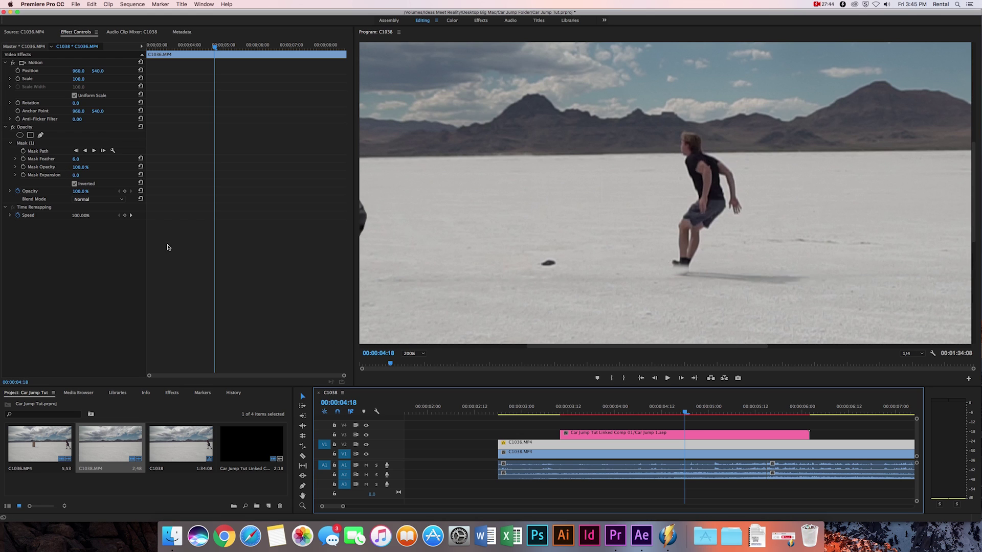
{"action": "left_click", "coordinate": [655, 379]}
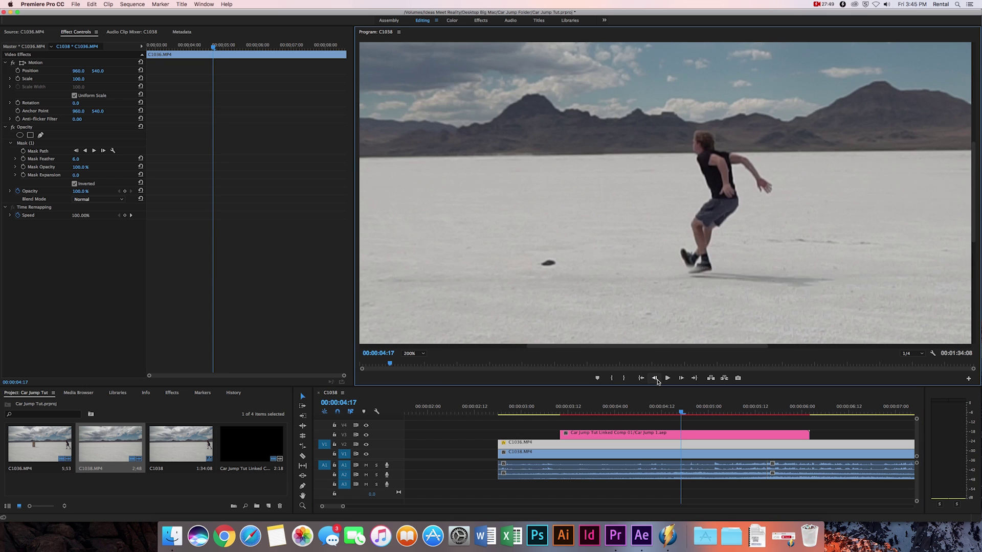
{"action": "left_click", "coordinate": [655, 378]}
{"action": "left_click", "coordinate": [23, 151]}
{"action": "left_click", "coordinate": [23, 159]}
Step: At 00:00:04:18, pull the mask's shadow tip back clear of the jumper's feet
{"action": "key", "text": "Right"}
{"action": "key", "text": "Right"}
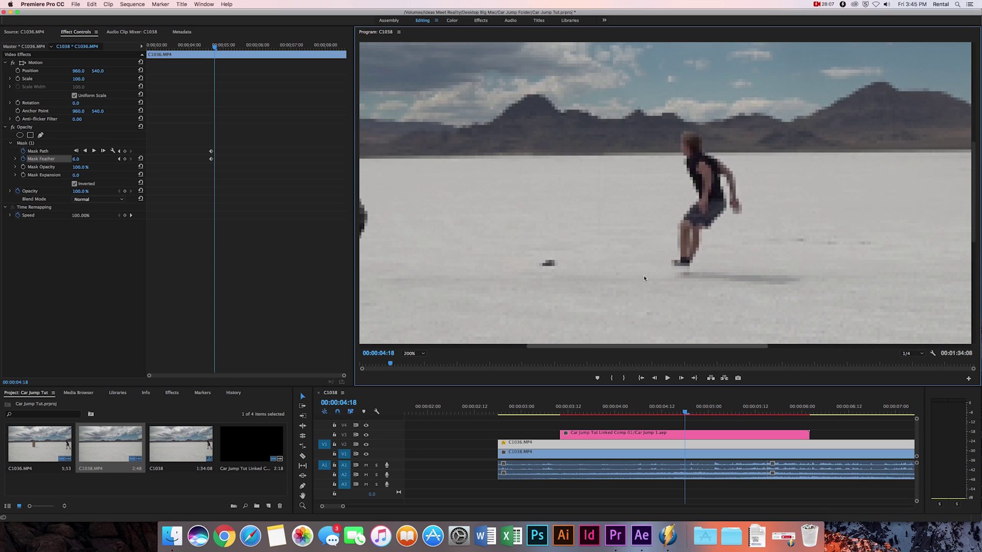
{"action": "left_click", "coordinate": [57, 145]}
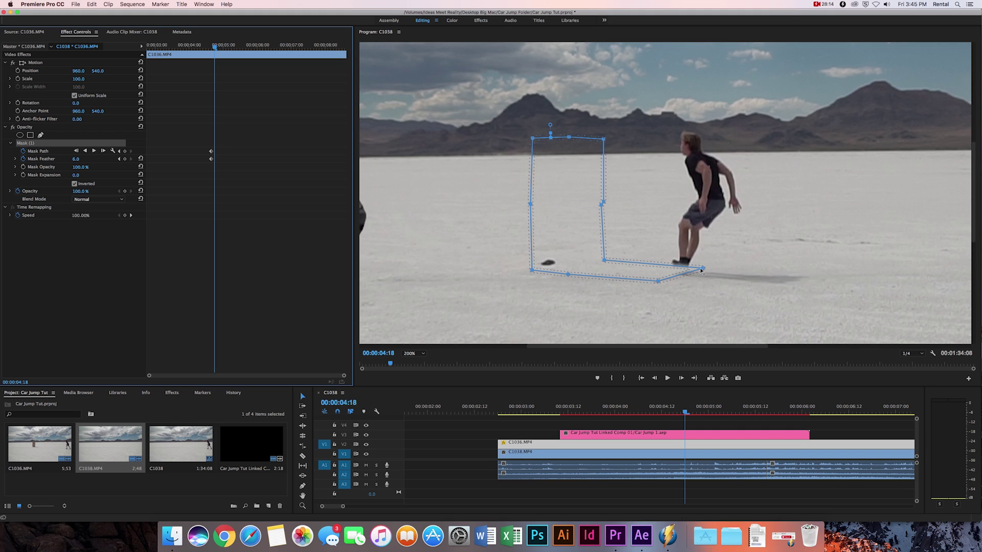
{"action": "left_click_drag", "start_coordinate": [702, 270], "coordinate": [662, 271]}
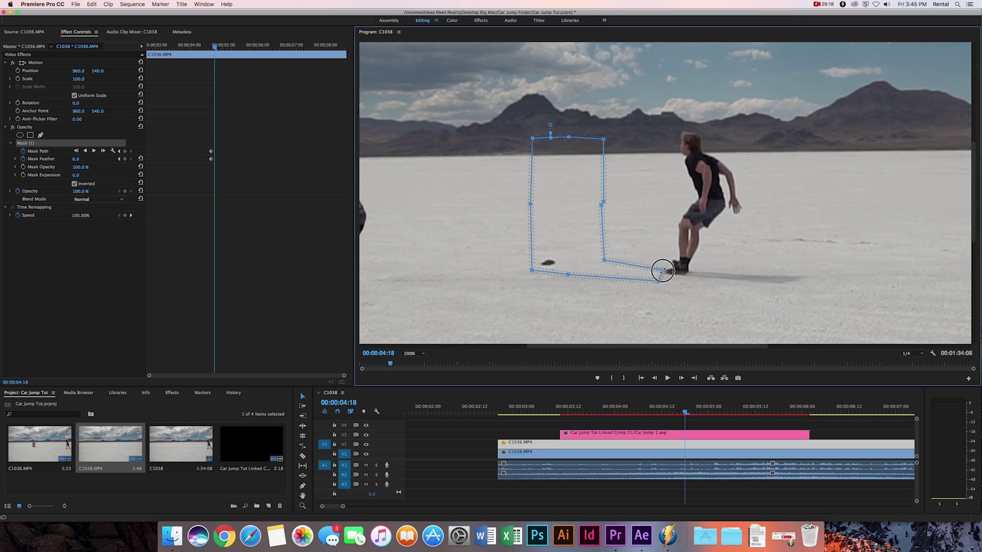
{"action": "left_click_drag", "start_coordinate": [663, 271], "coordinate": [663, 270]}
Step: At 00:00:04:20, reshape the shadow end of the mask so it stays clear of the jumper's shoes
{"action": "left_click", "coordinate": [681, 379]}
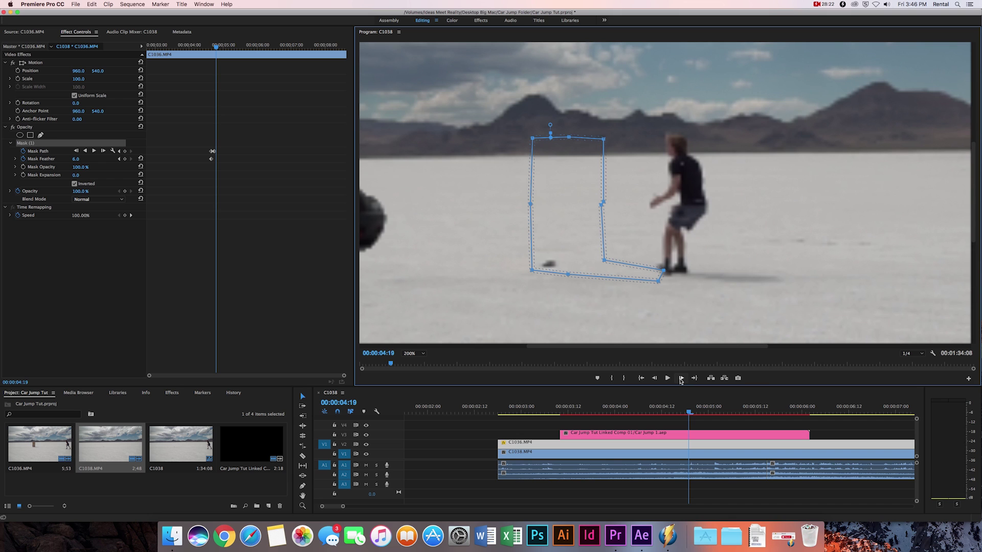
{"action": "left_click", "coordinate": [681, 378]}
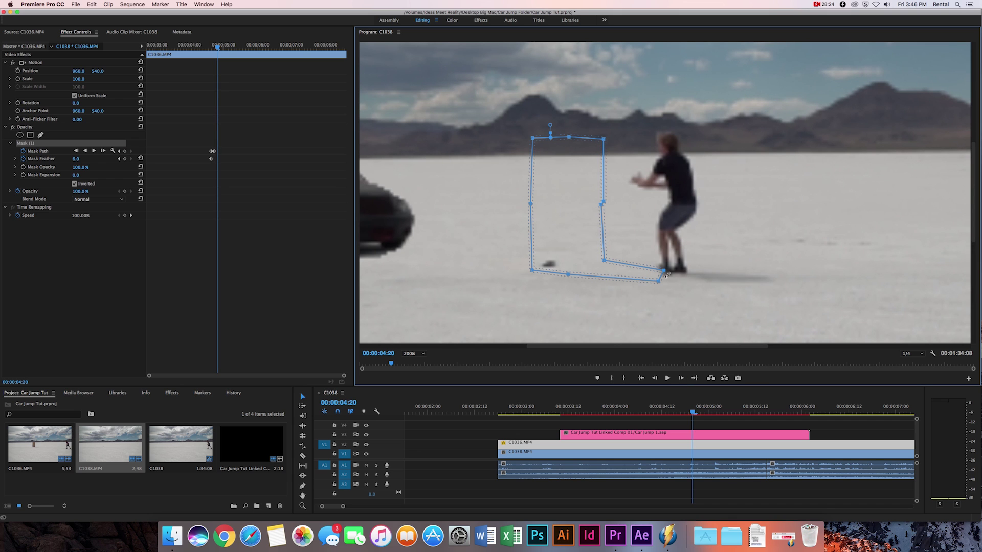
{"action": "left_click", "coordinate": [413, 353]}
{"action": "left_click", "coordinate": [417, 423]}
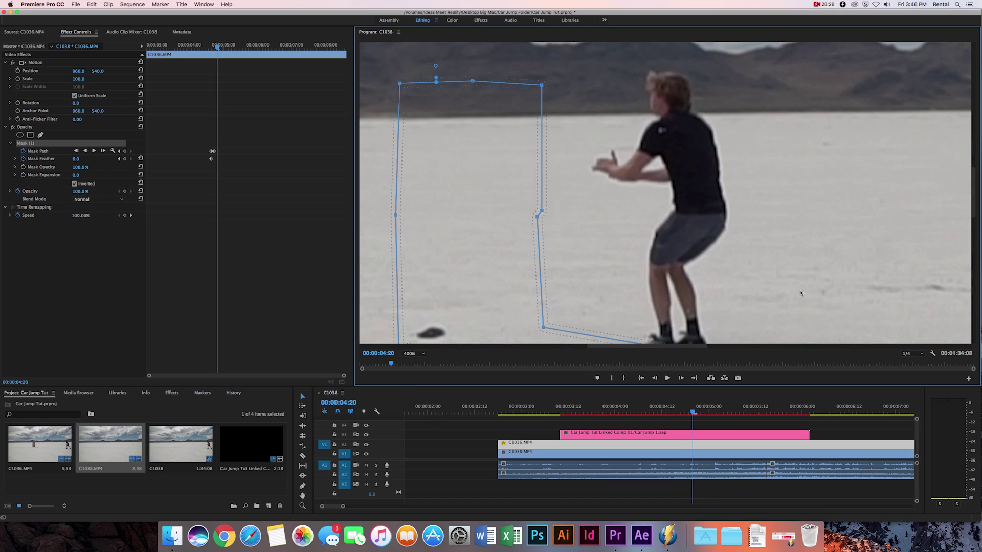
{"action": "left_click_drag", "start_coordinate": [971, 199], "coordinate": [970, 213]}
{"action": "left_click_drag", "start_coordinate": [662, 225], "coordinate": [629, 231]}
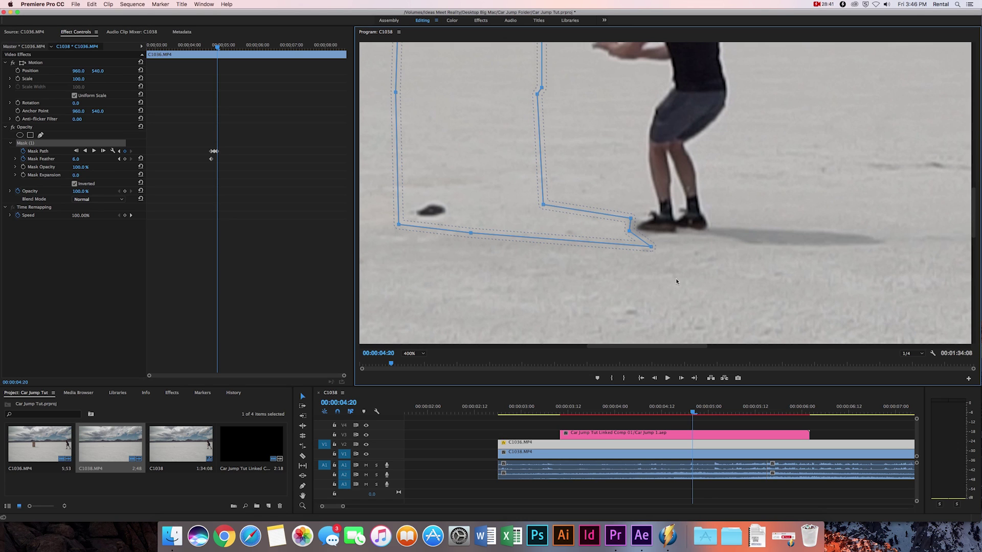
Step: At 00:00:04:22, move the mask's upper corner nearest the jumper away from his outstretched hands
{"action": "left_click", "coordinate": [680, 378]}
{"action": "left_click", "coordinate": [681, 378]}
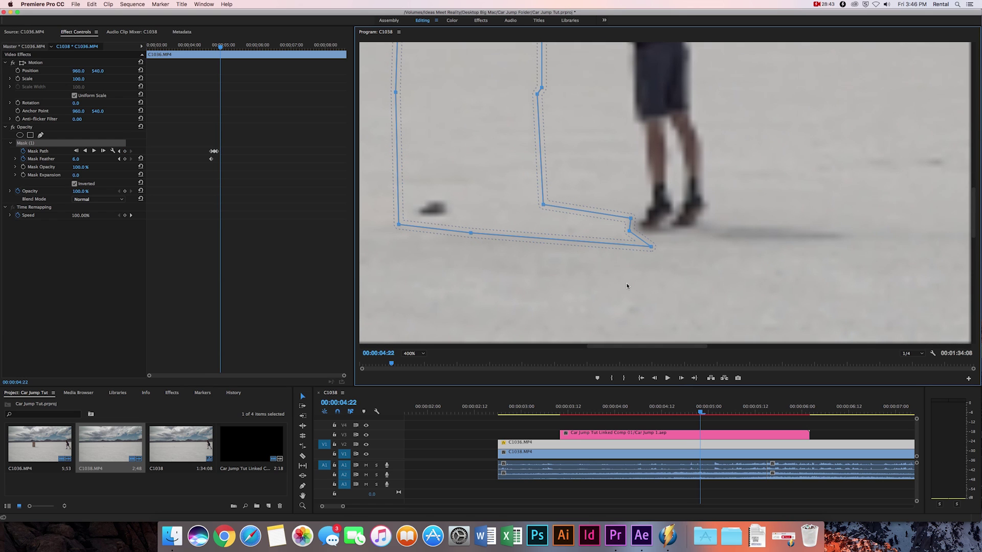
{"action": "left_click_drag", "start_coordinate": [974, 204], "coordinate": [977, 178]}
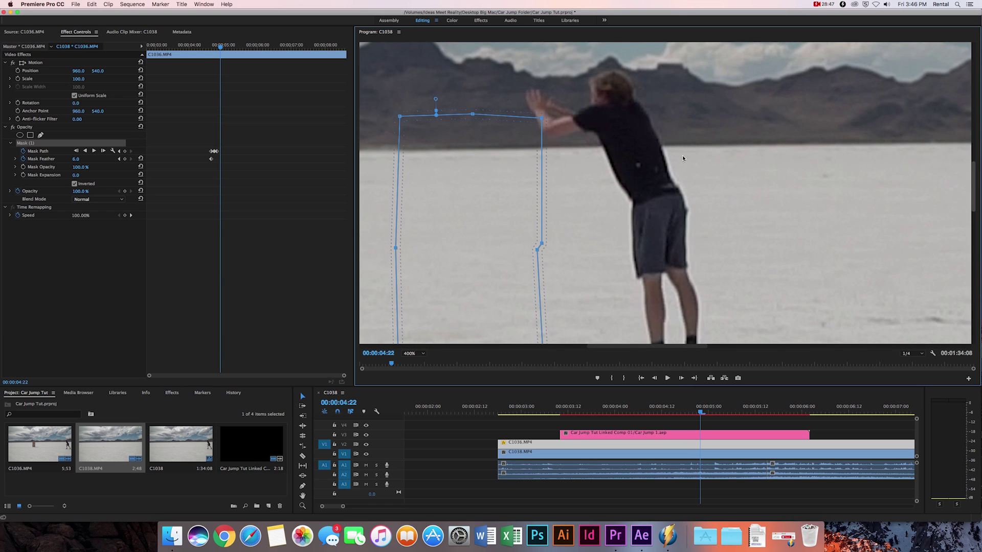
{"action": "left_click_drag", "start_coordinate": [543, 121], "coordinate": [530, 118]}
Step: Reshape the mask's top edge frame by frame up to 00:00:05:02 so it runs beneath the jumper's arms and hands
{"action": "key", "text": "Right"}
{"action": "key", "text": "Right"}
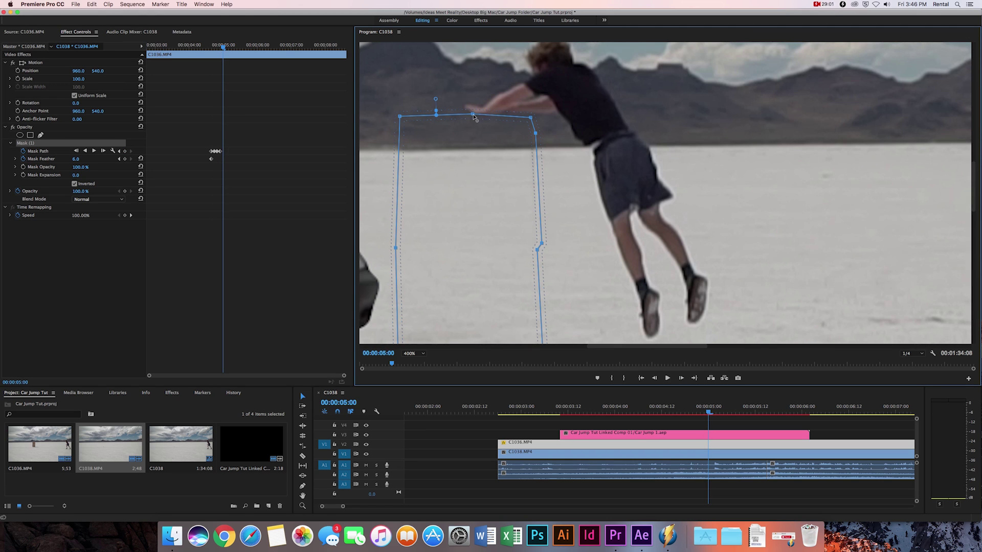
{"action": "key", "text": "Right"}
{"action": "key", "text": "Right"}
{"action": "left_click_drag", "start_coordinate": [458, 114], "coordinate": [450, 120]}
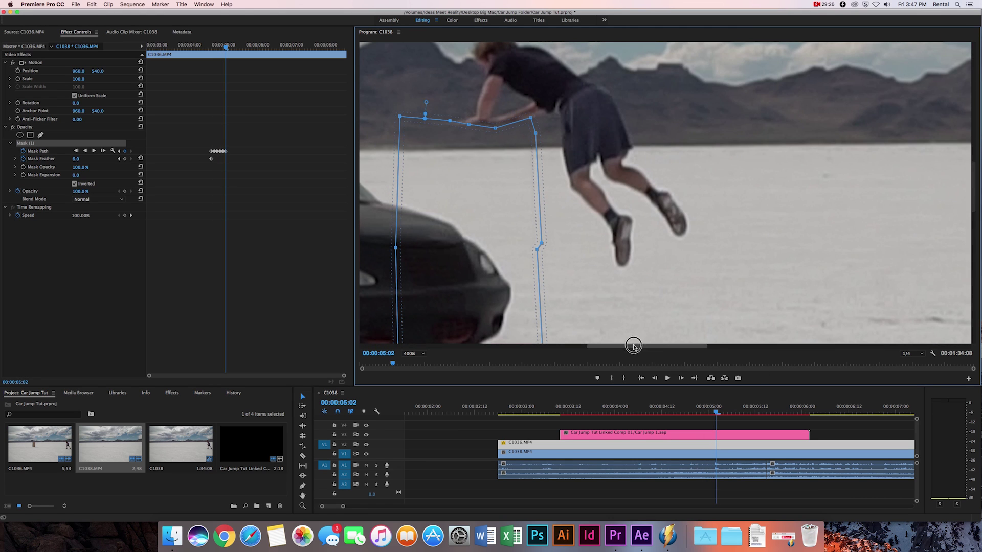
Step: At 00:00:05:03, refine the mask's upper corner beside the jumper's legs with an extra point
{"action": "left_click_drag", "start_coordinate": [631, 346], "coordinate": [529, 347]}
{"action": "left_click", "coordinate": [634, 444]}
{"action": "key", "text": "Right"}
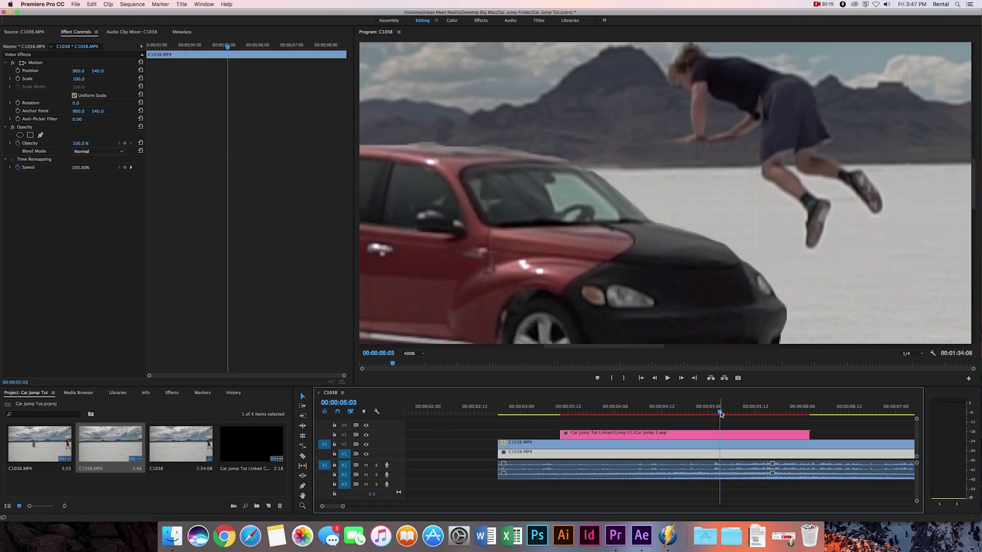
{"action": "left_click", "coordinate": [24, 143]}
{"action": "left_click", "coordinate": [756, 154]}
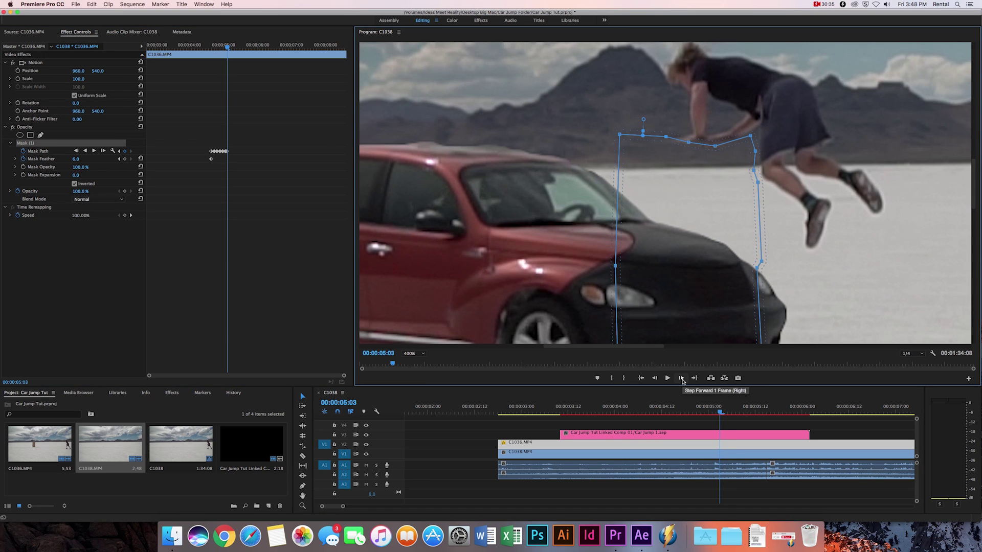
Step: At 00:00:05:05, add a Mask Feather keyframe and fit the mask's top edge below the jumper's hands and feet
{"action": "key", "text": "Right"}
{"action": "key", "text": "Right"}
{"action": "left_click", "coordinate": [125, 159]}
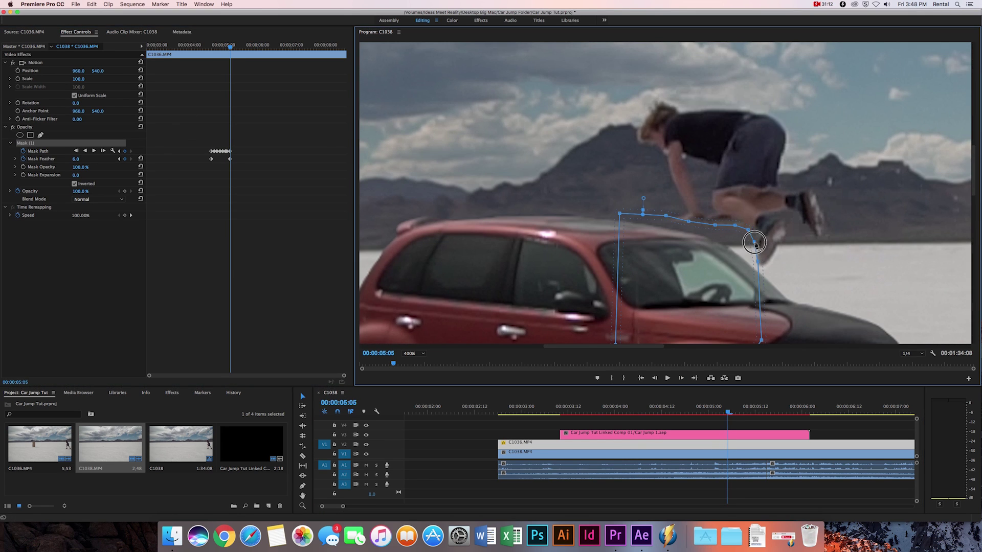
{"action": "left_click_drag", "start_coordinate": [680, 219], "coordinate": [688, 226]}
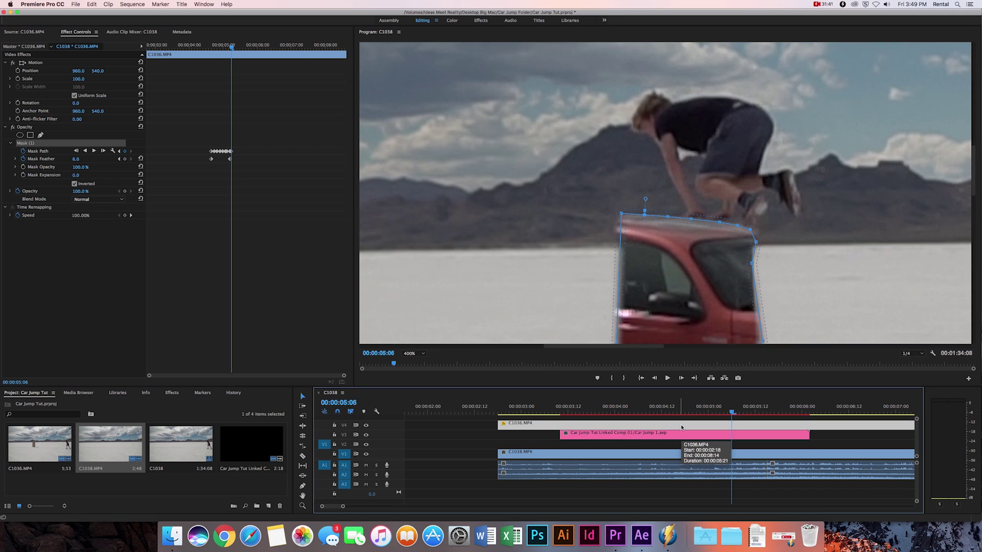
{"action": "left_click", "coordinate": [690, 433]}
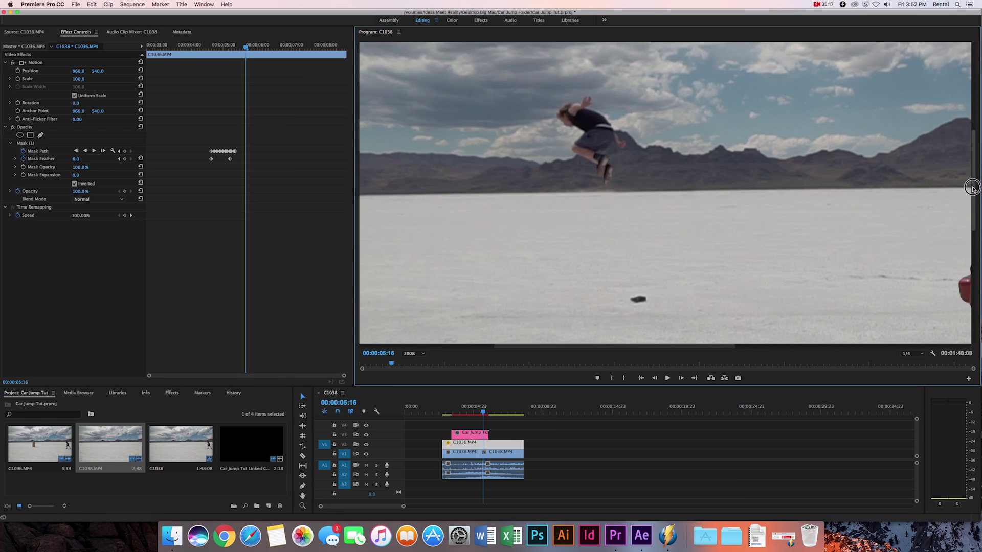
Step: Create a black color matte at 1920 x 1080, 23.976 fps, with square pixels
{"action": "scroll", "coordinate": [969, 192], "scroll_direction": "down", "scroll_amount": 2}
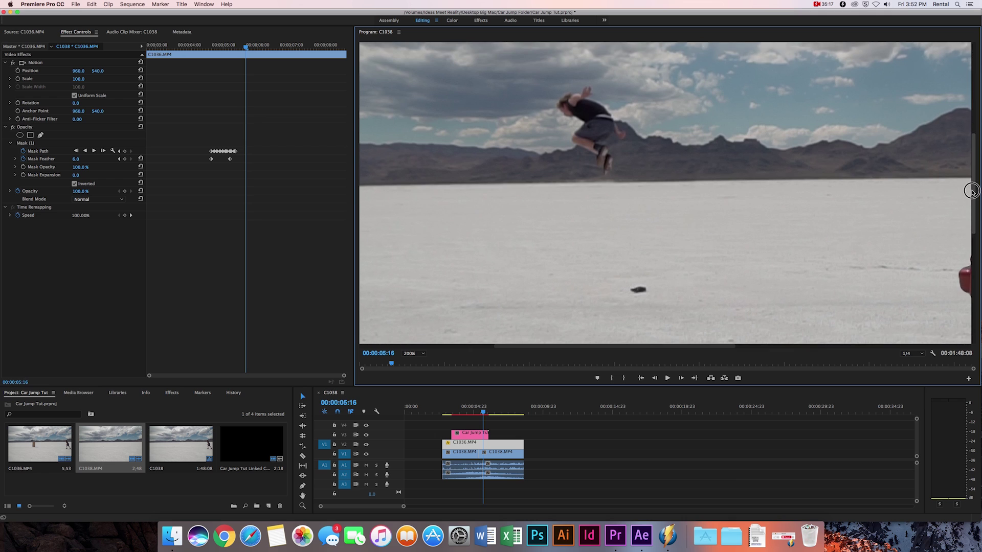
{"action": "left_click", "coordinate": [269, 507]}
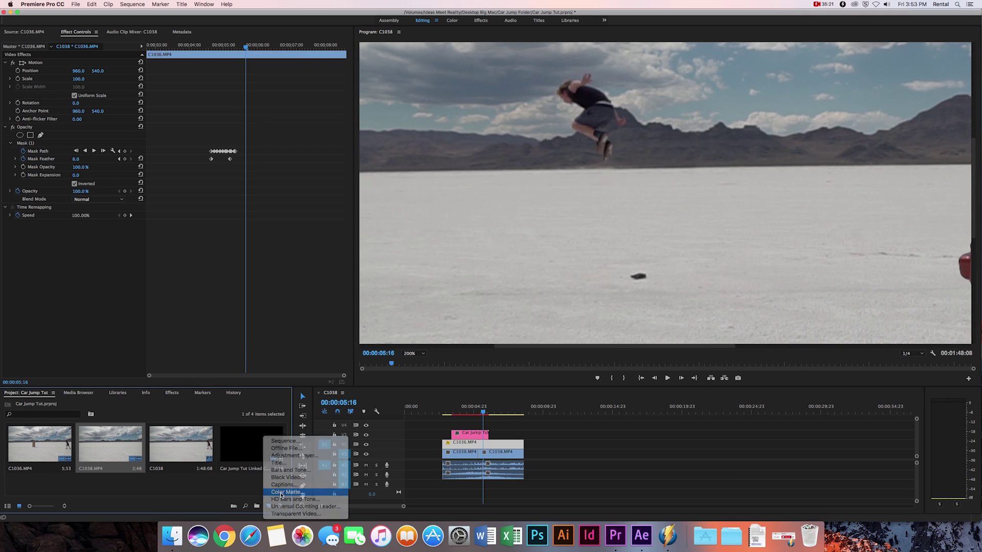
{"action": "left_click", "coordinate": [280, 493]}
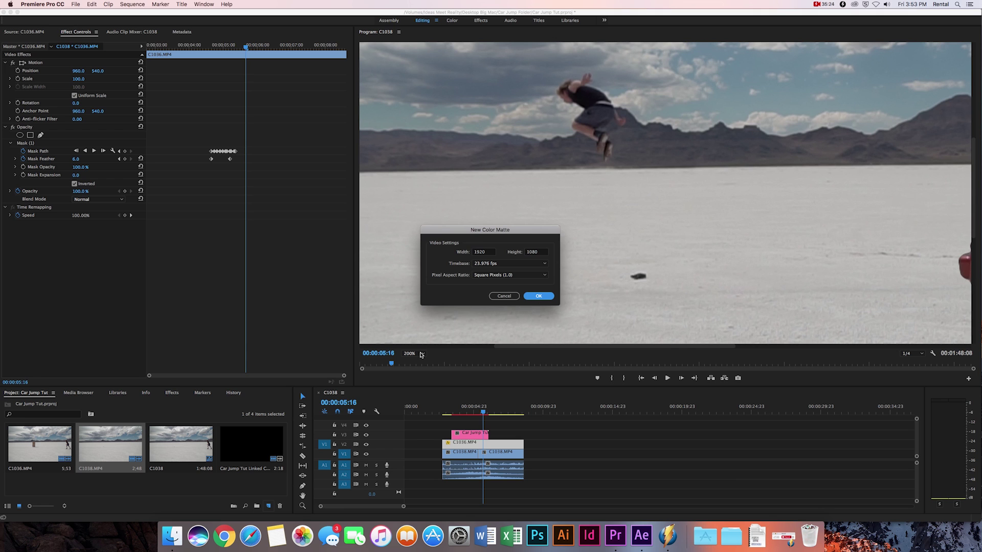
{"action": "key", "text": "Return"}
{"action": "left_click", "coordinate": [571, 125]}
Step: Place the color matte on V4 above the Car Jump Tut clip and trim its start by about 00:00:01:22
{"action": "left_click_drag", "start_coordinate": [40, 467], "coordinate": [489, 424]}
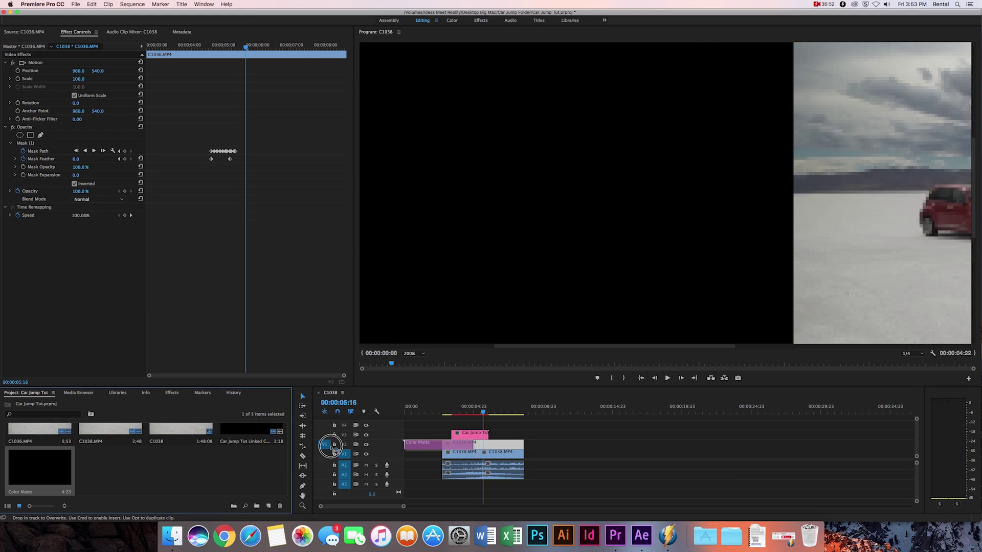
{"action": "left_click", "coordinate": [490, 424]}
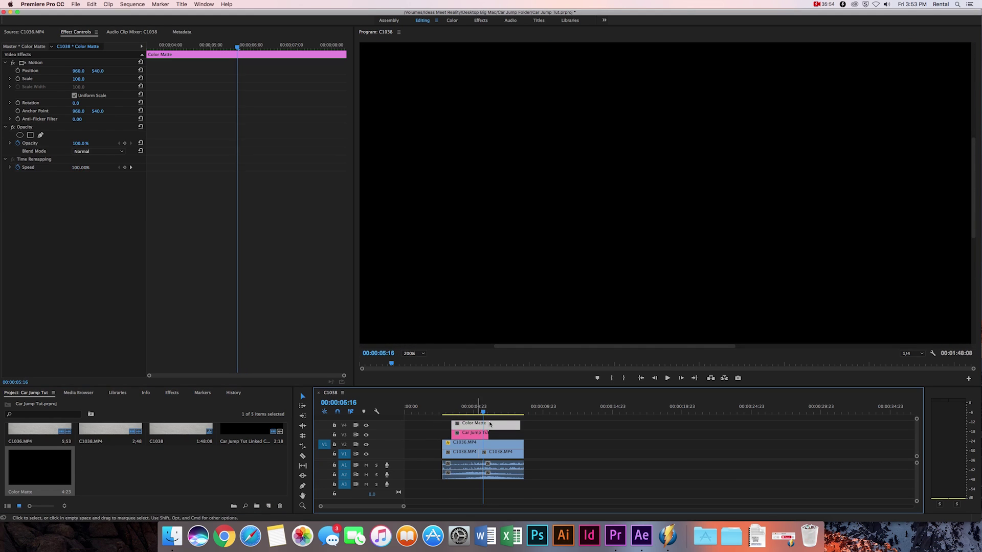
{"action": "left_click_drag", "start_coordinate": [453, 424], "coordinate": [479, 426]}
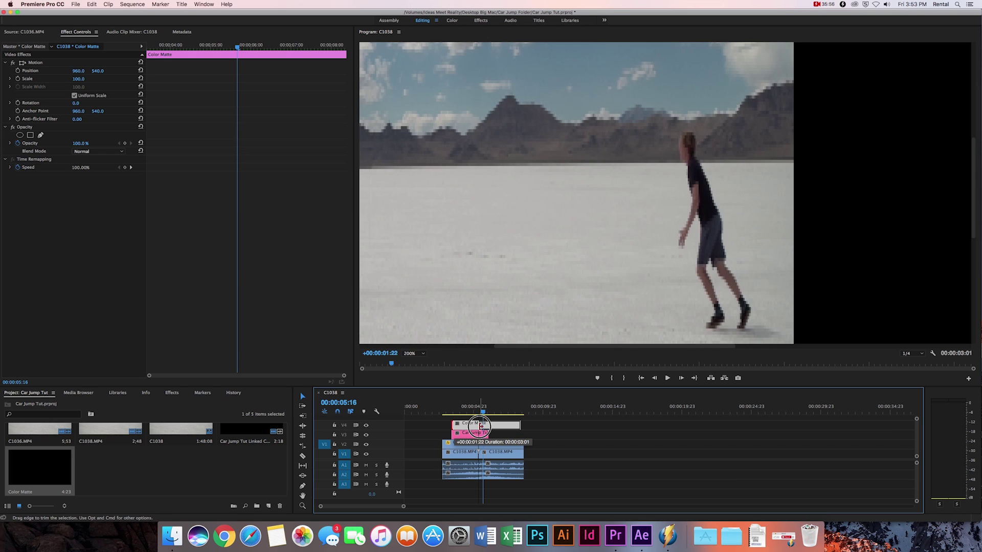
{"action": "left_click_drag", "start_coordinate": [480, 426], "coordinate": [478, 424]}
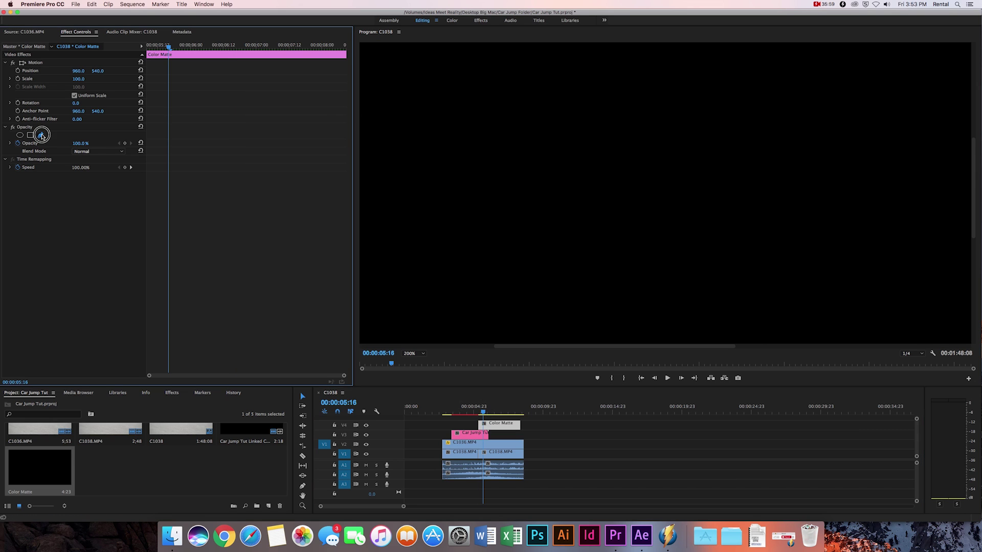
Step: Draw a four-point freeform opacity mask on the color matte, shaped as a flat trapezoid on the salt ground below the jumper
{"action": "left_click", "coordinate": [40, 135]}
{"action": "left_click", "coordinate": [553, 262]}
{"action": "left_click", "coordinate": [499, 266]}
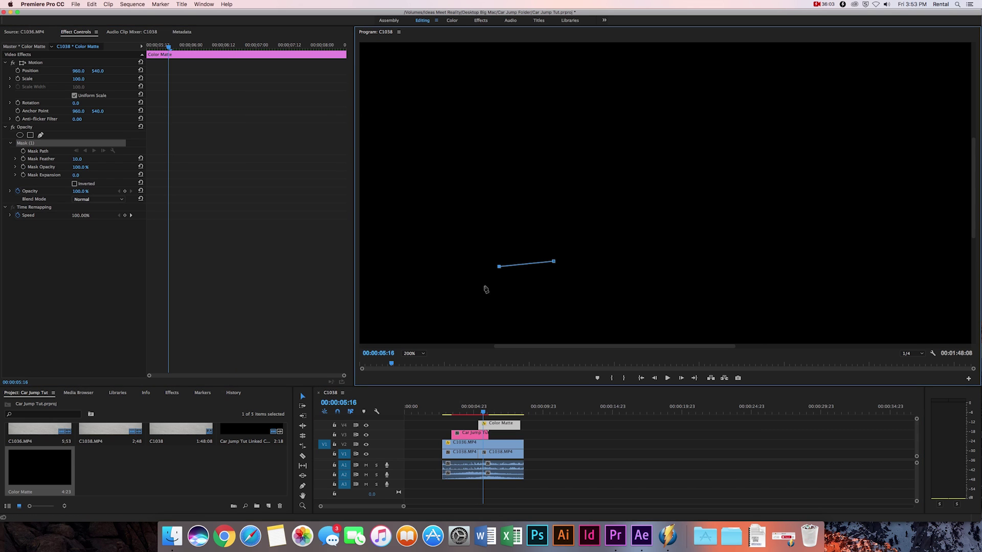
{"action": "left_click", "coordinate": [480, 284]}
{"action": "left_click", "coordinate": [582, 283]}
{"action": "left_click", "coordinate": [480, 285]}
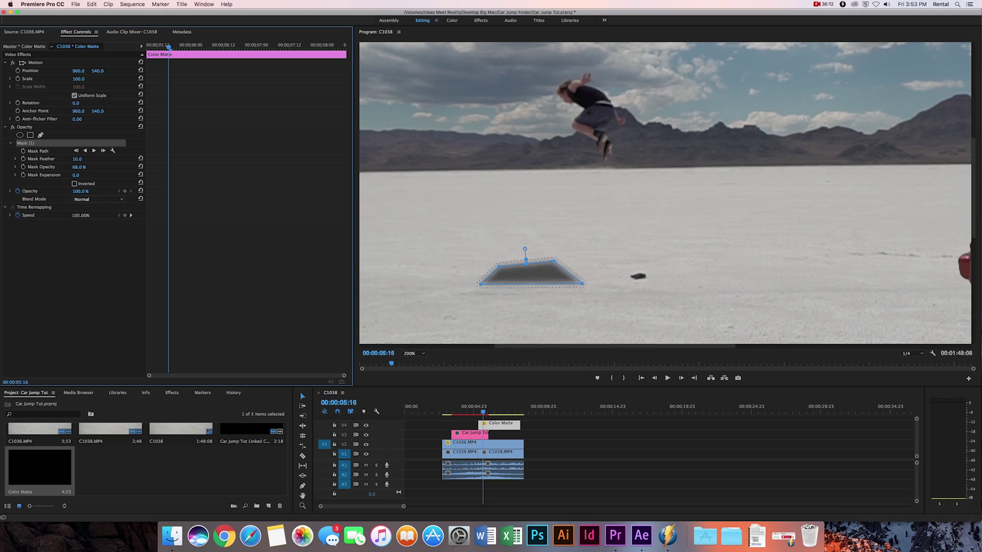
Step: Lower the matte's Mask Opacity to about 58% and reshape the mask into a body-shaped shadow beneath the jumper, then deselect it
{"action": "left_click_drag", "start_coordinate": [76, 168], "coordinate": [60, 168]}
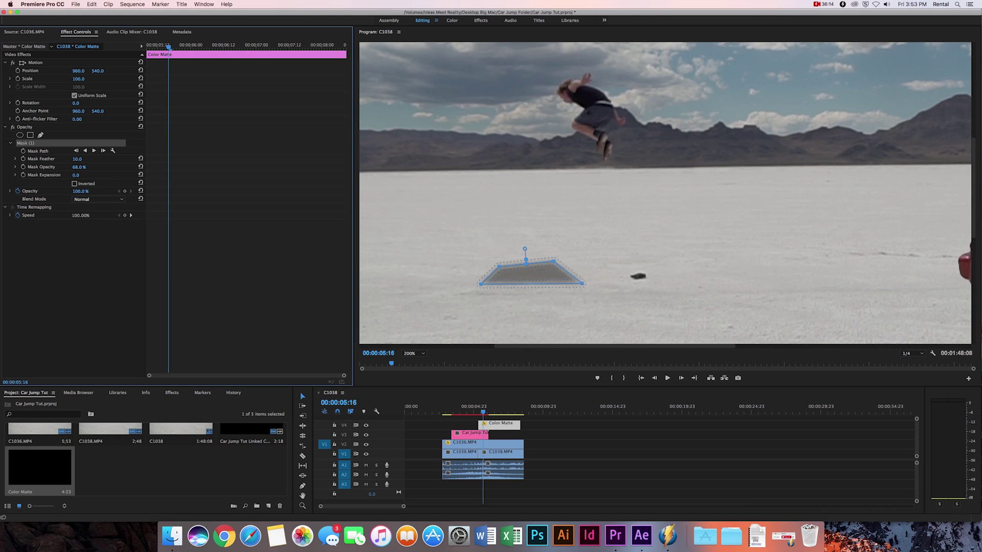
{"action": "left_click_drag", "start_coordinate": [79, 167], "coordinate": [77, 167]}
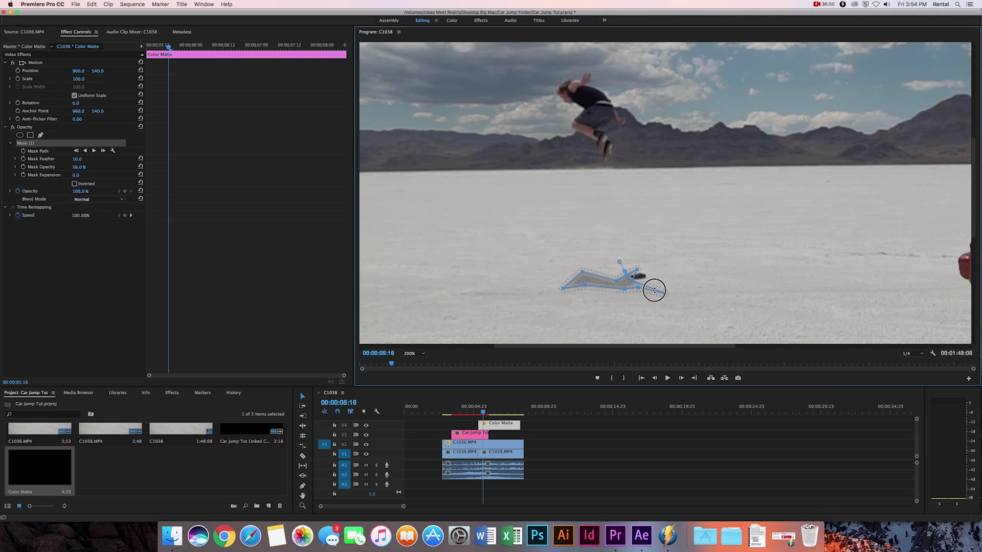
{"action": "left_click", "coordinate": [41, 147]}
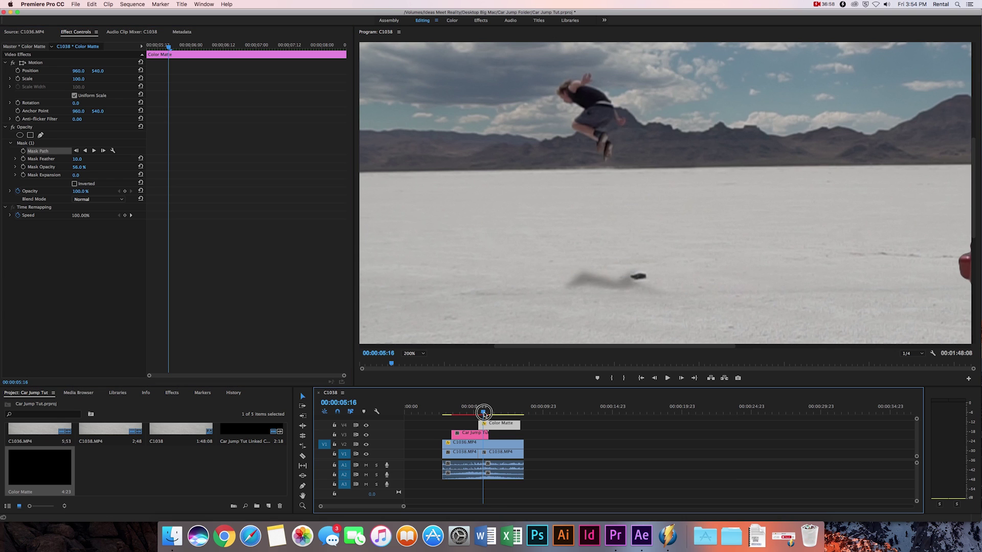
Step: Trim the color matte's end to shortly after 00:00:06:07 and play back the sequence
{"action": "left_click_drag", "start_coordinate": [483, 413], "coordinate": [491, 413]}
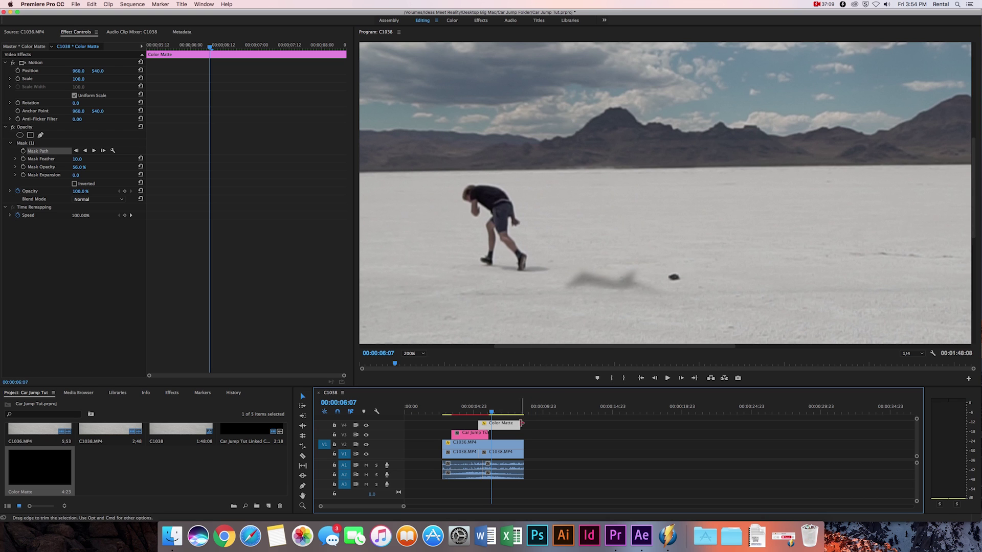
{"action": "left_click_drag", "start_coordinate": [520, 424], "coordinate": [494, 424]}
{"action": "key", "text": "space"}
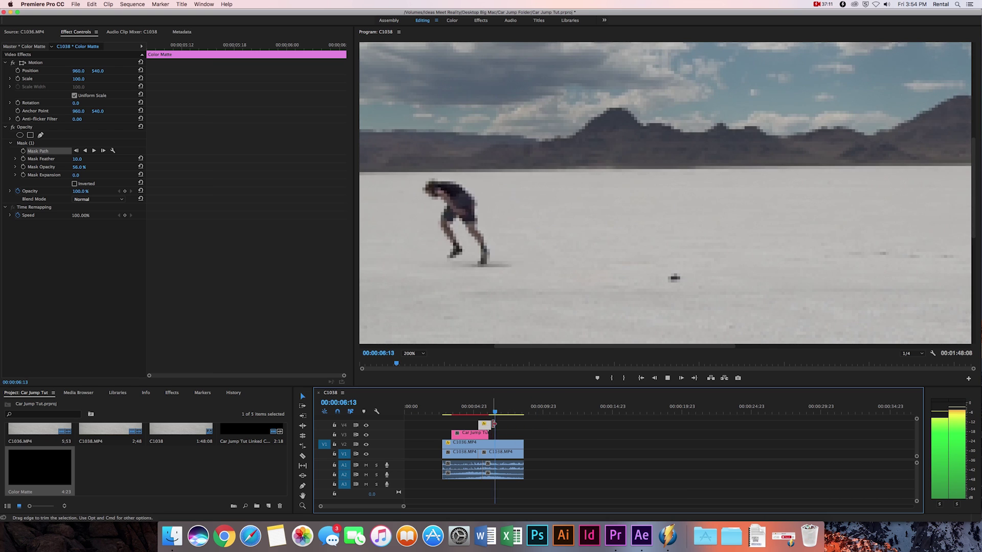